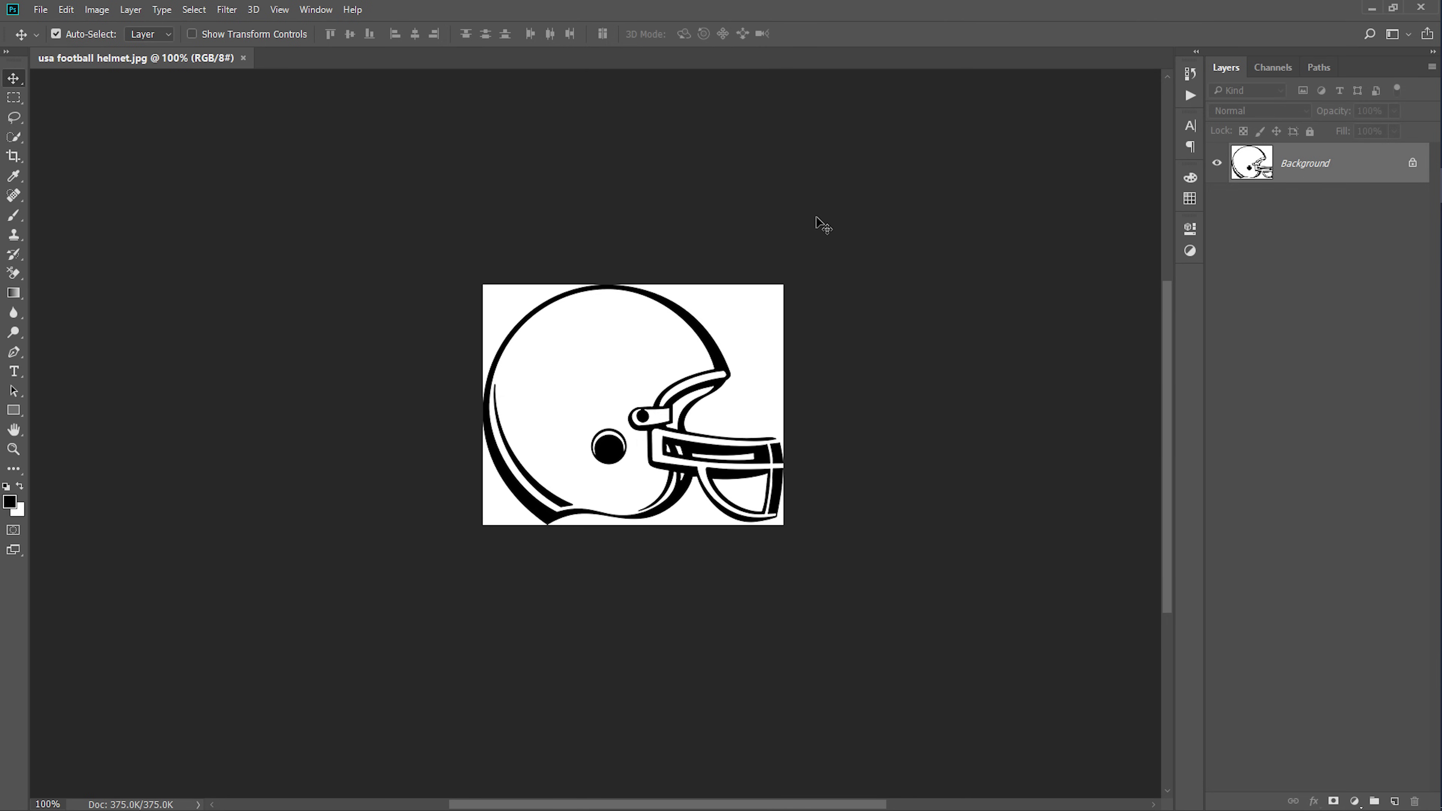
# Zoom the helmet in and back to 100%, and check Image Size without changing it
pyautogui.rightClick(639, 386)
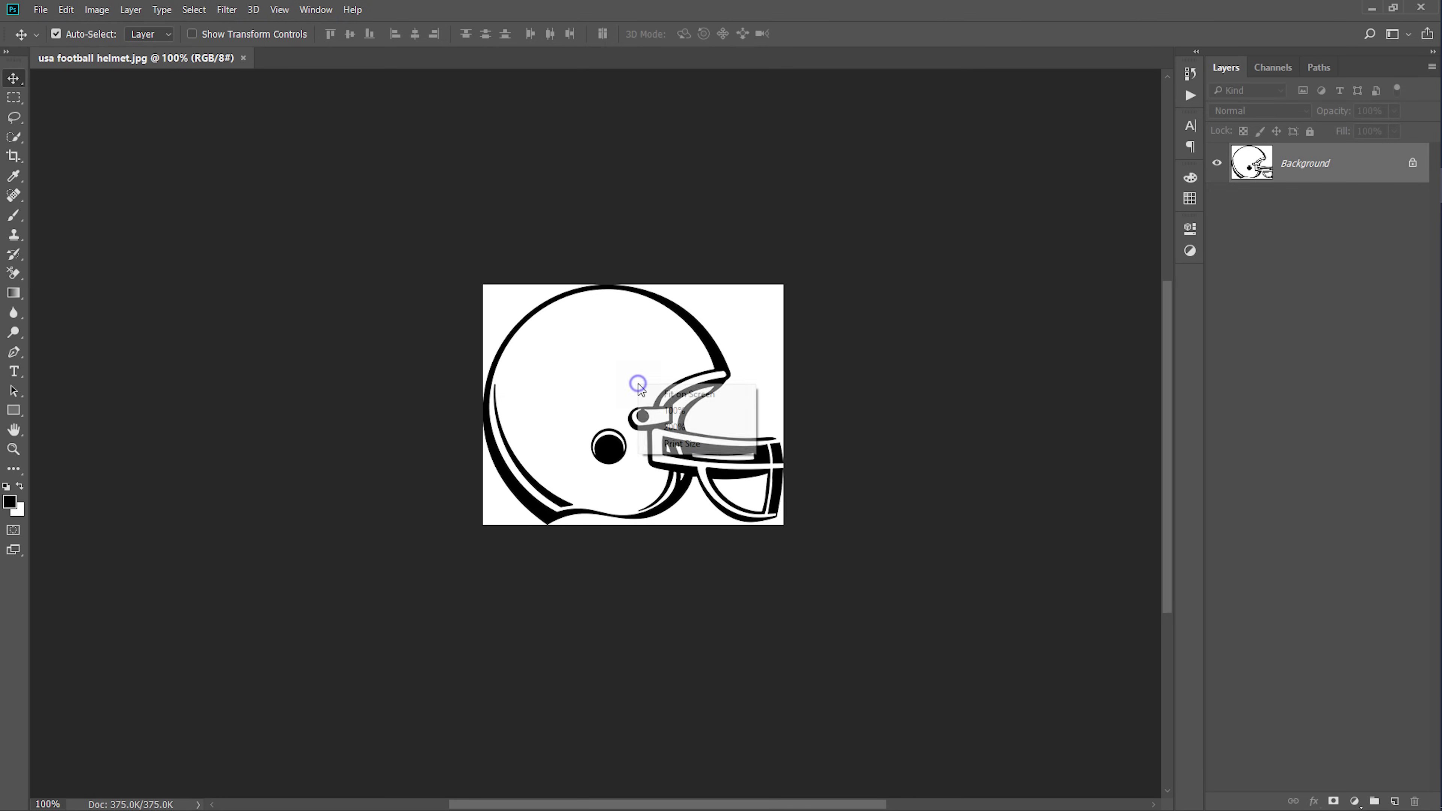
pyautogui.click(692, 398)
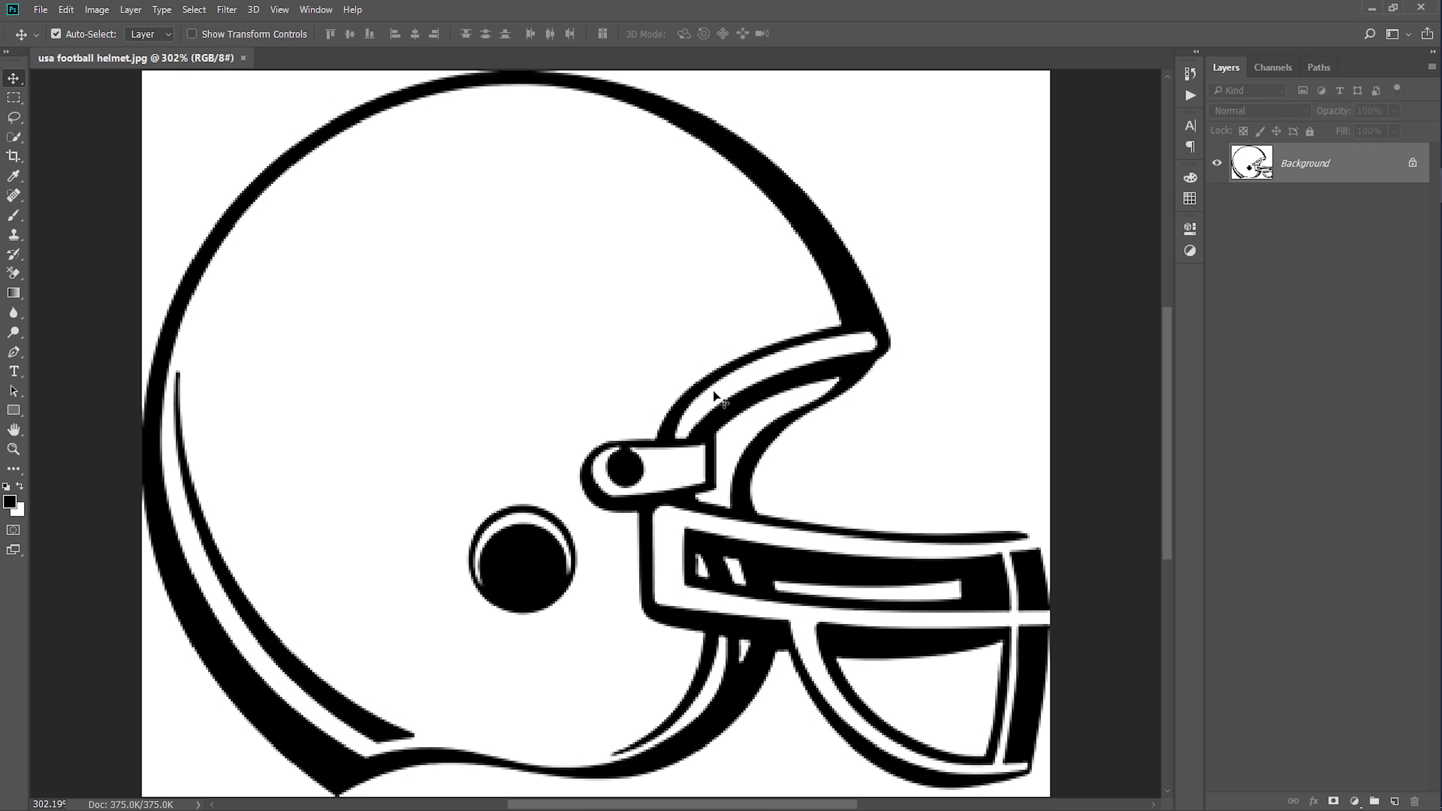
pyautogui.rightClick(594, 344)
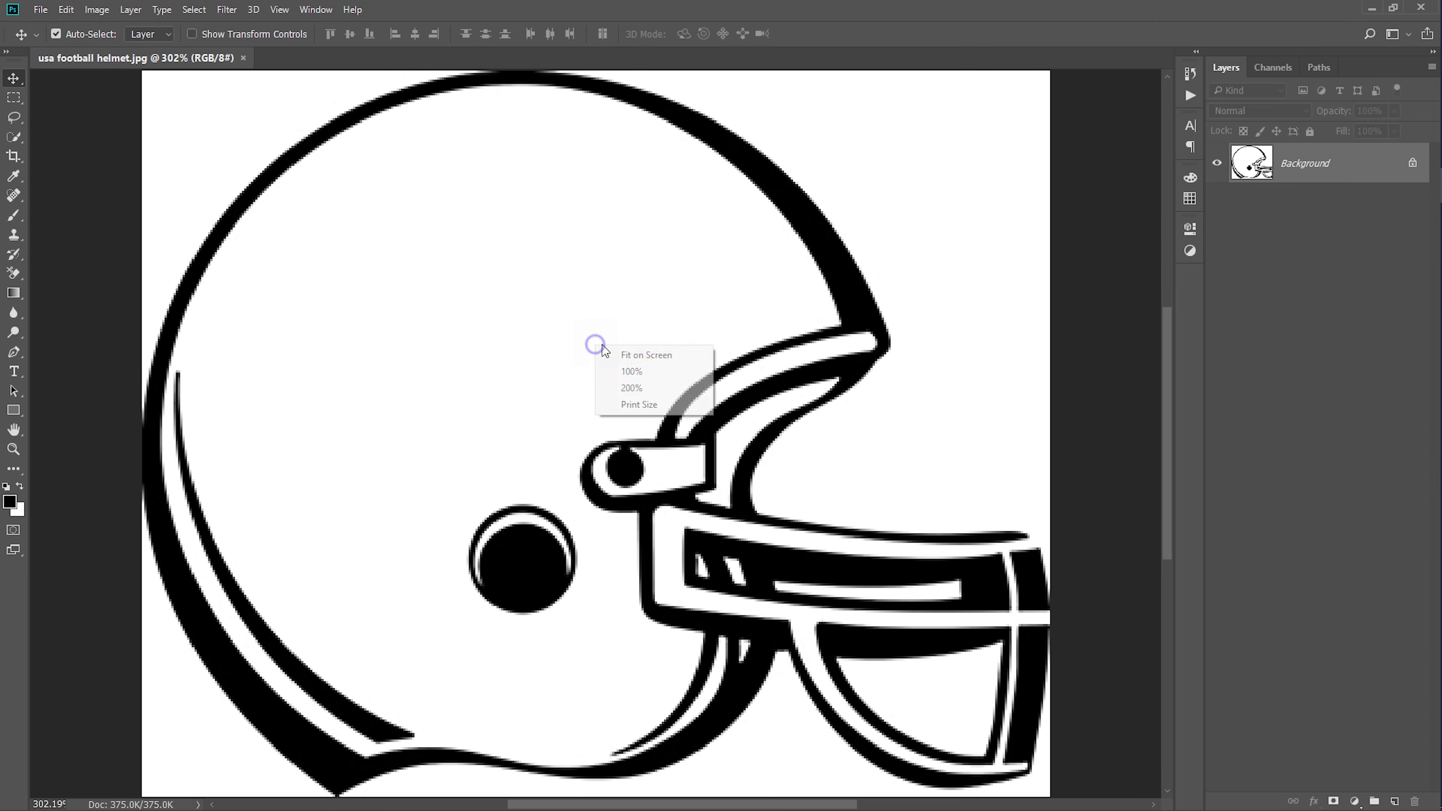
pyautogui.click(644, 371)
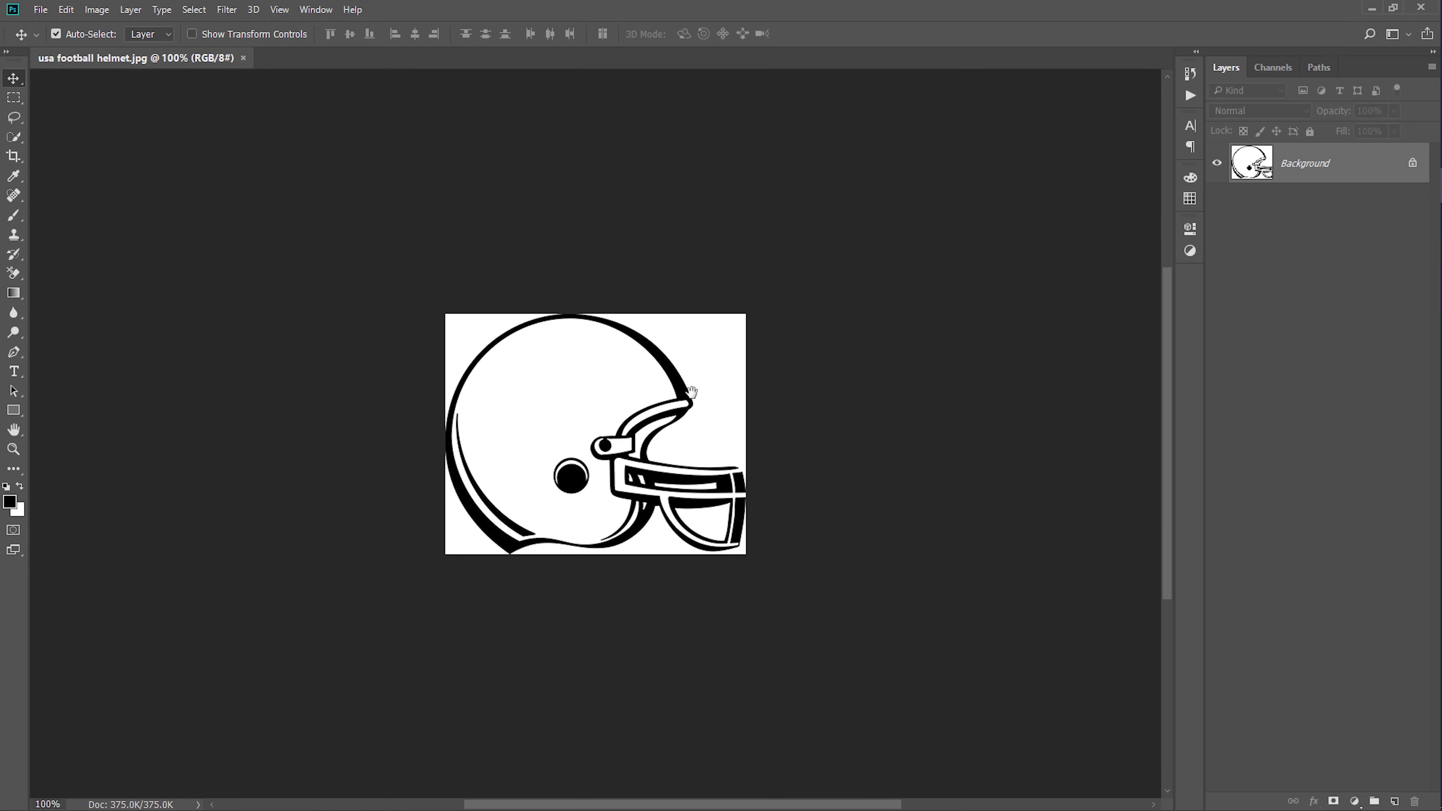
pyautogui.hotkey('ctrl', 'alt', 'i')
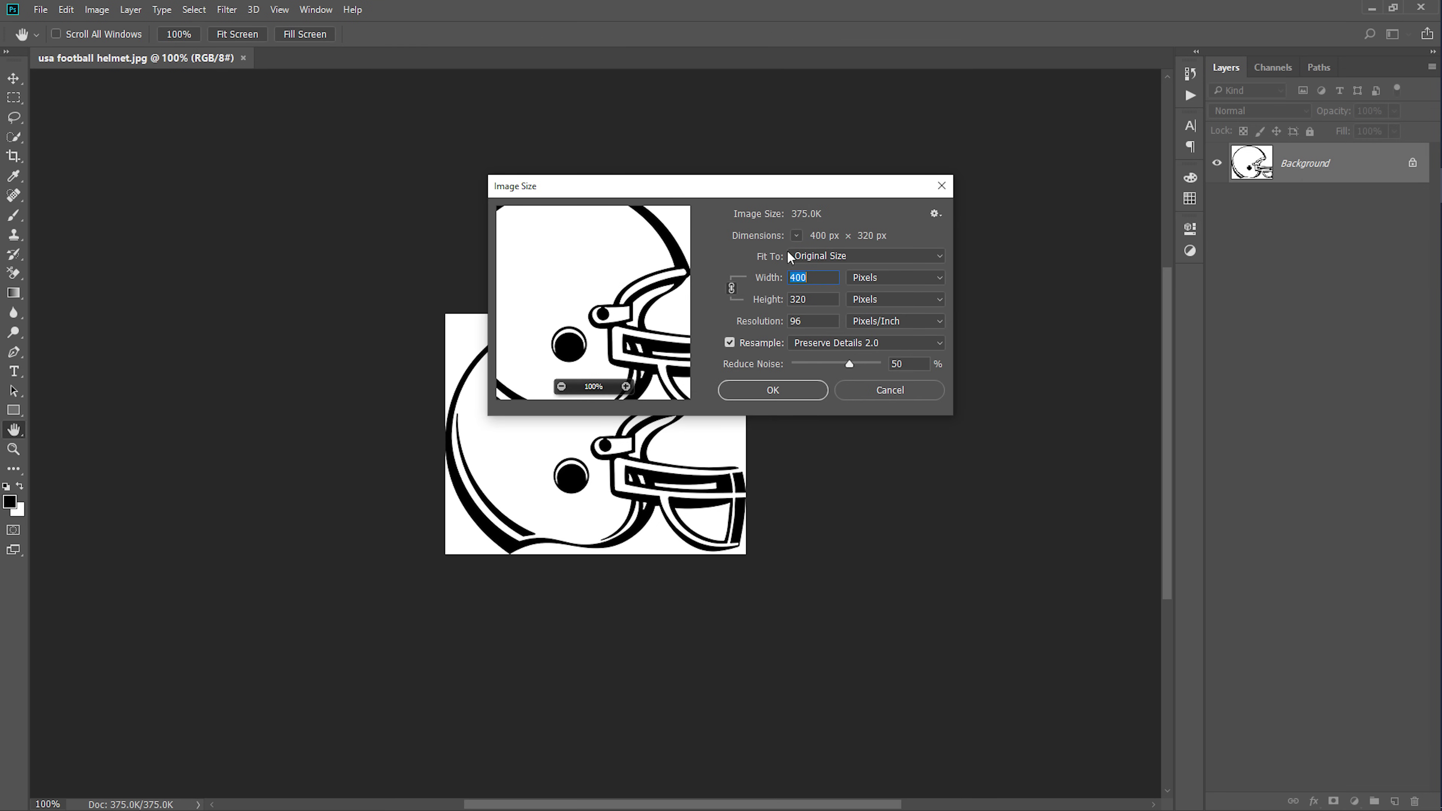
pyautogui.click(813, 297)
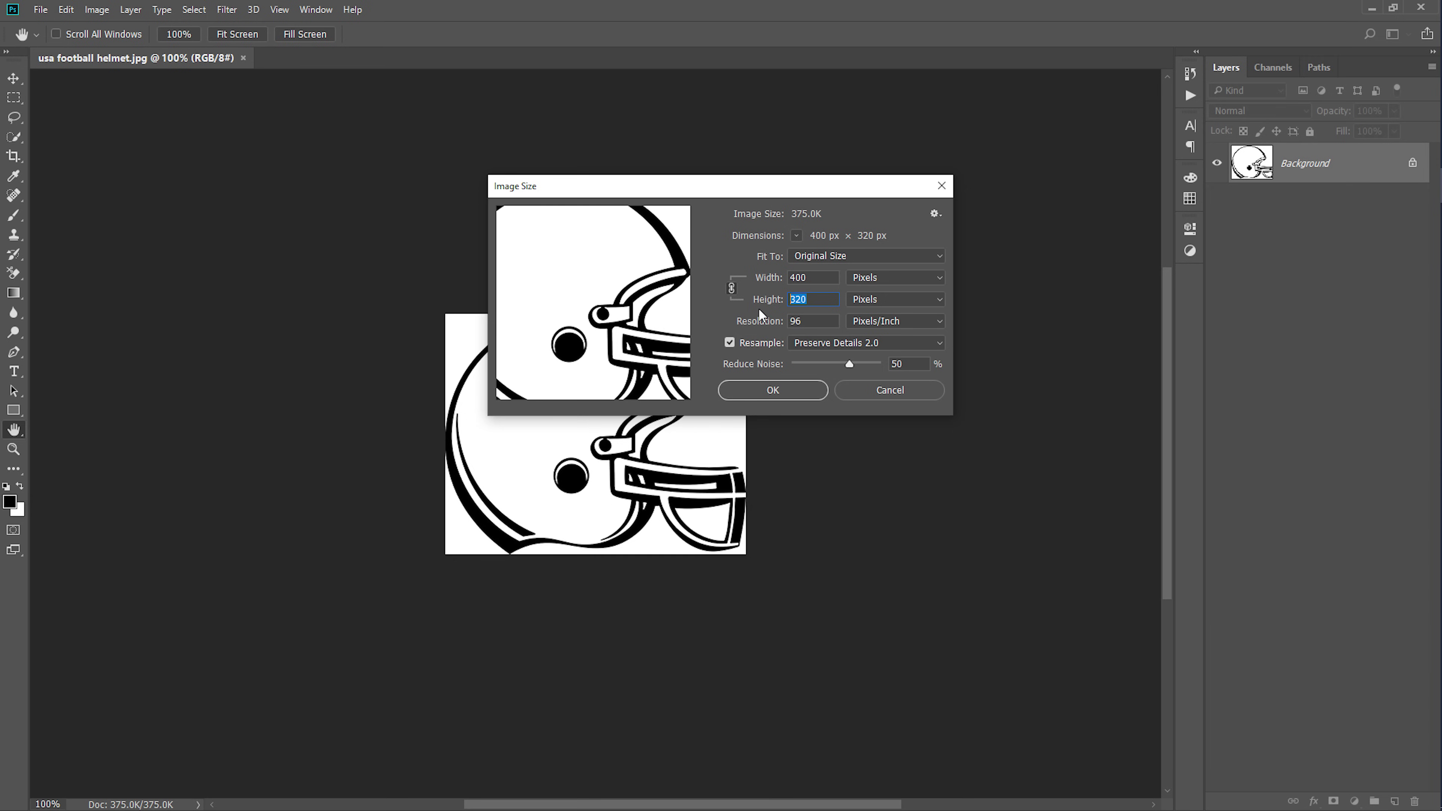
pyautogui.click(911, 393)
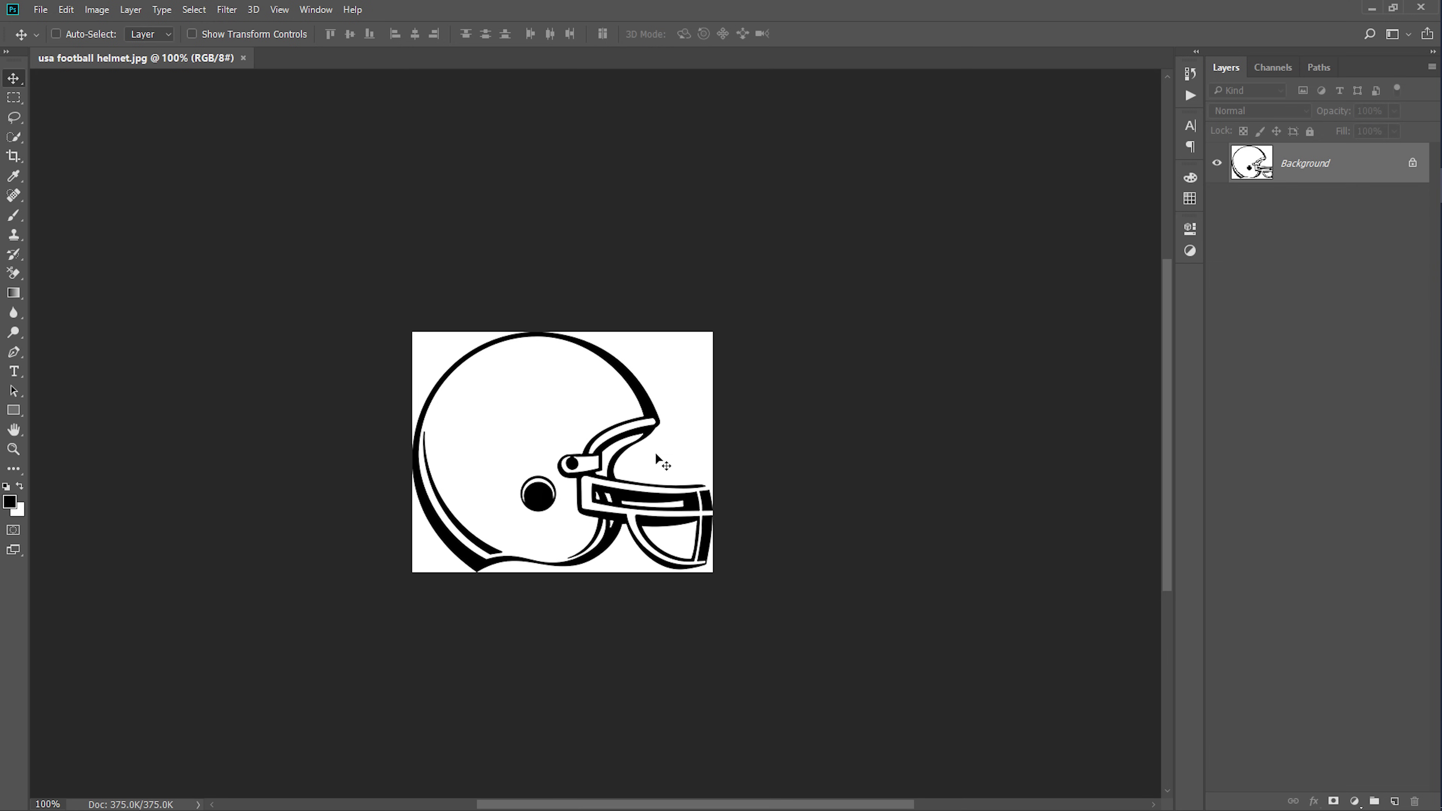
# Duplicate the helmet onto Layer 1 and set Image Size resampling to Preserve Details 2.0
pyautogui.hotkey('ctrl', 'j')
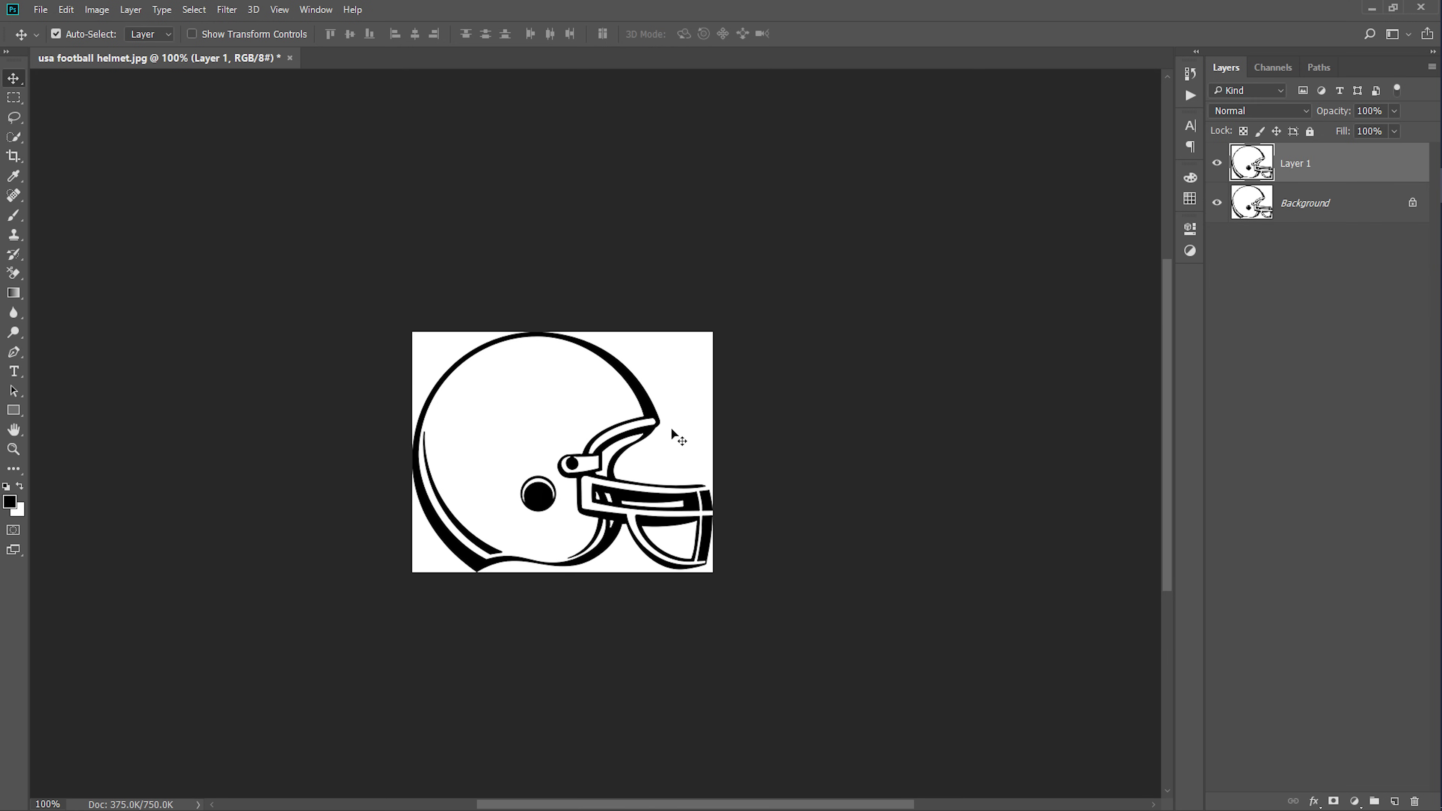
pyautogui.hotkey('ctrl', 'alt', 'i')
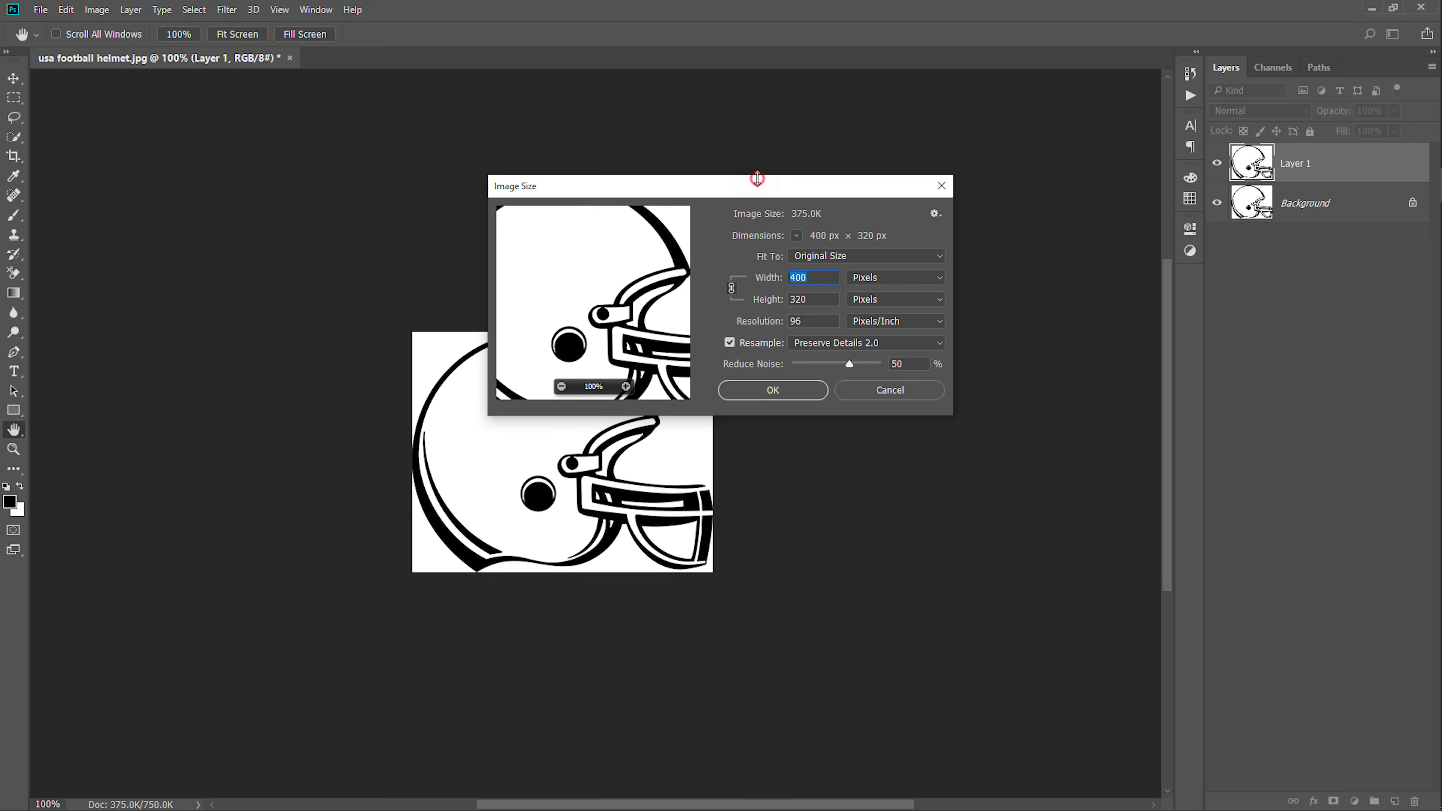
pyautogui.moveTo(754, 186); pyautogui.dragTo(747, 139)
pyautogui.click(806, 296)
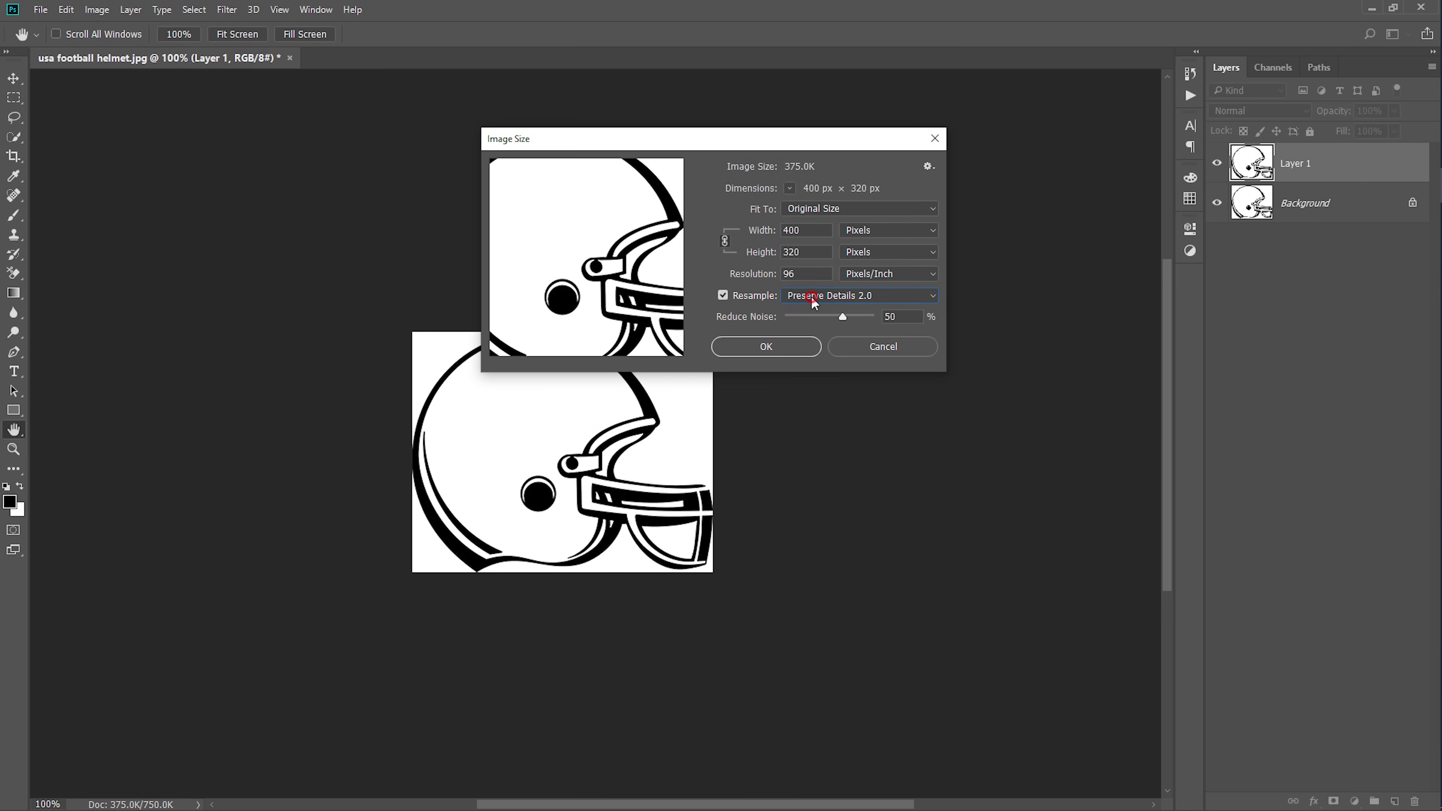
pyautogui.click(820, 313)
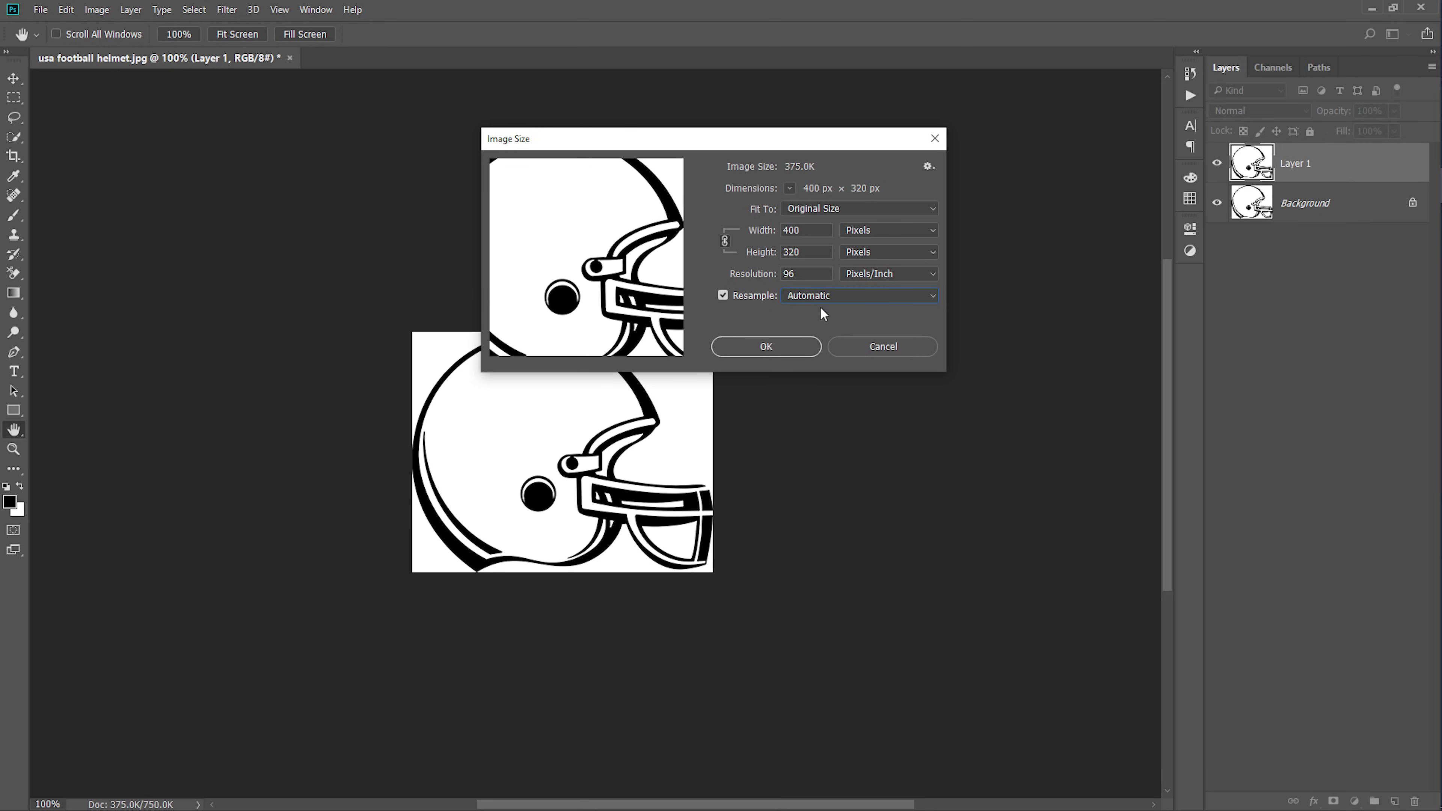
pyautogui.click(809, 294)
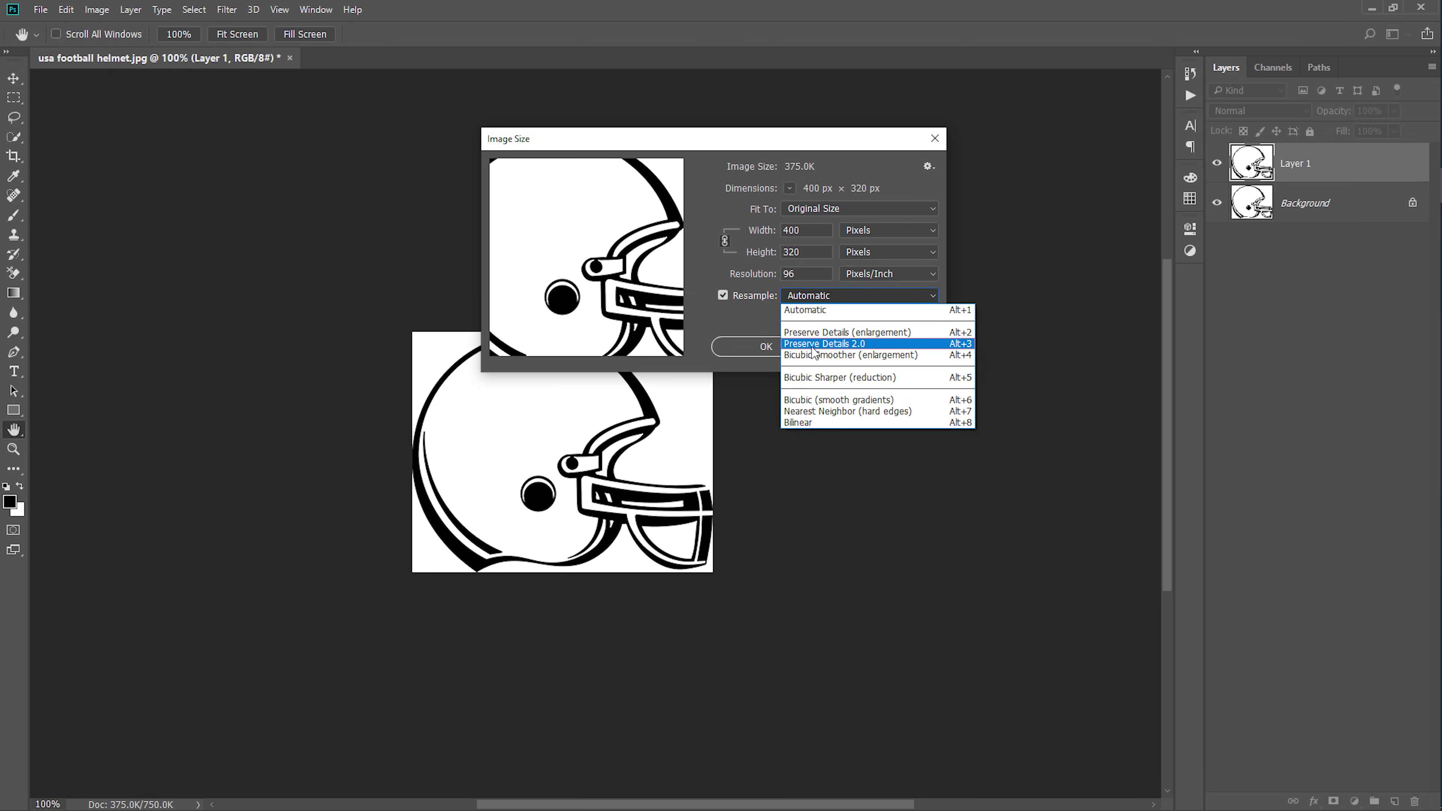
pyautogui.click(823, 345)
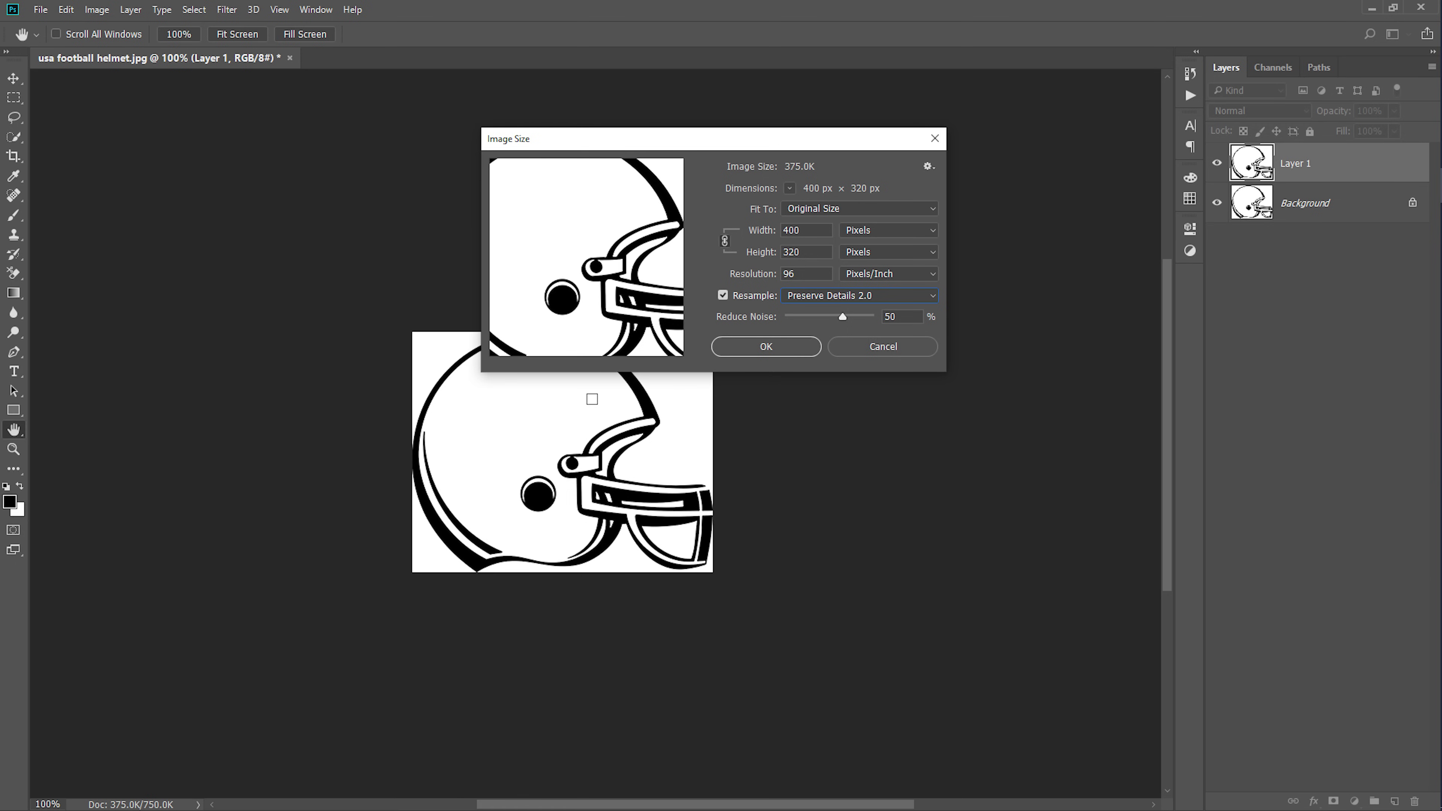
# Set width to 3000 px (2400 high), keep Preserve Details 2.0, and set Reduce Noise to 50%
pyautogui.doubleClick(806, 232)
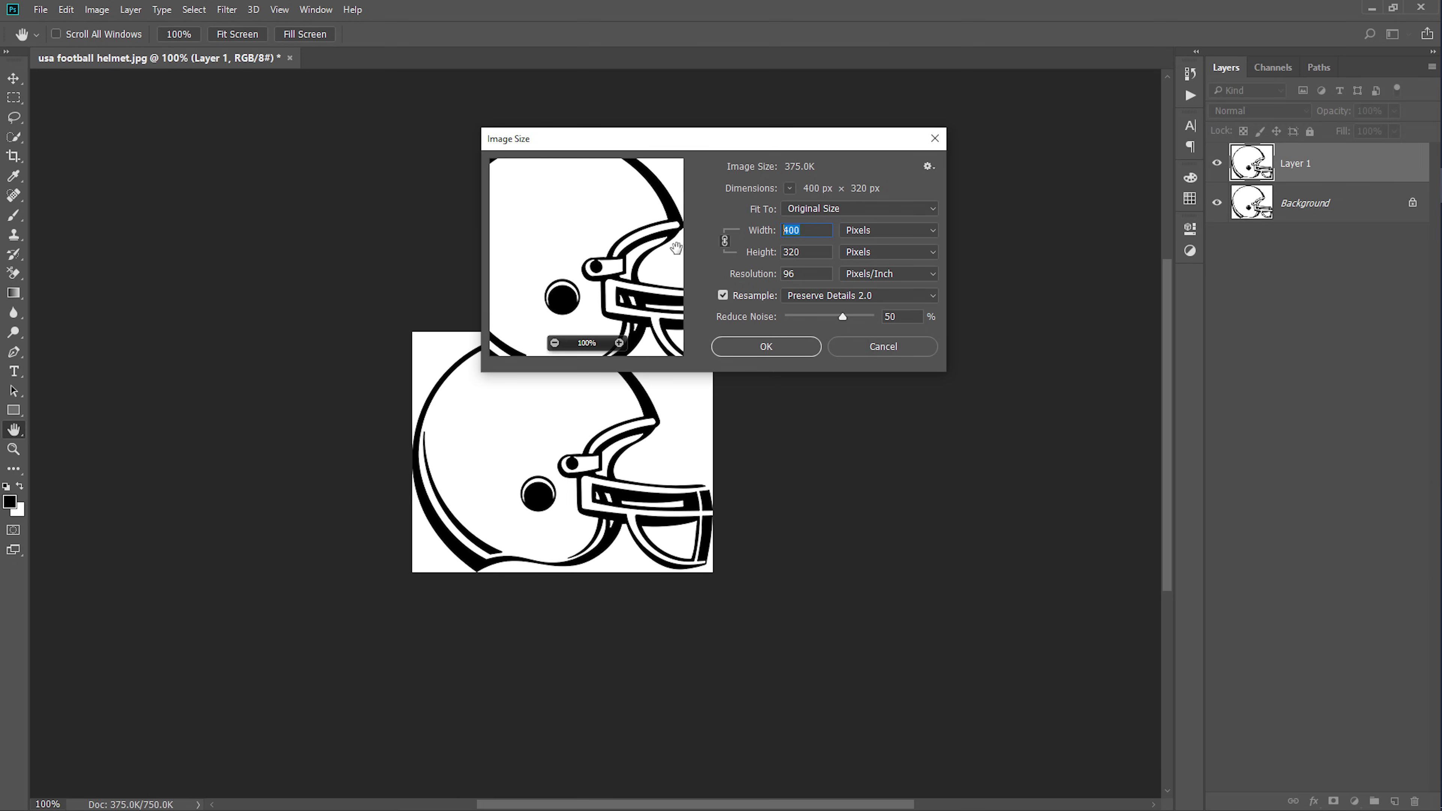
pyautogui.write('3000')
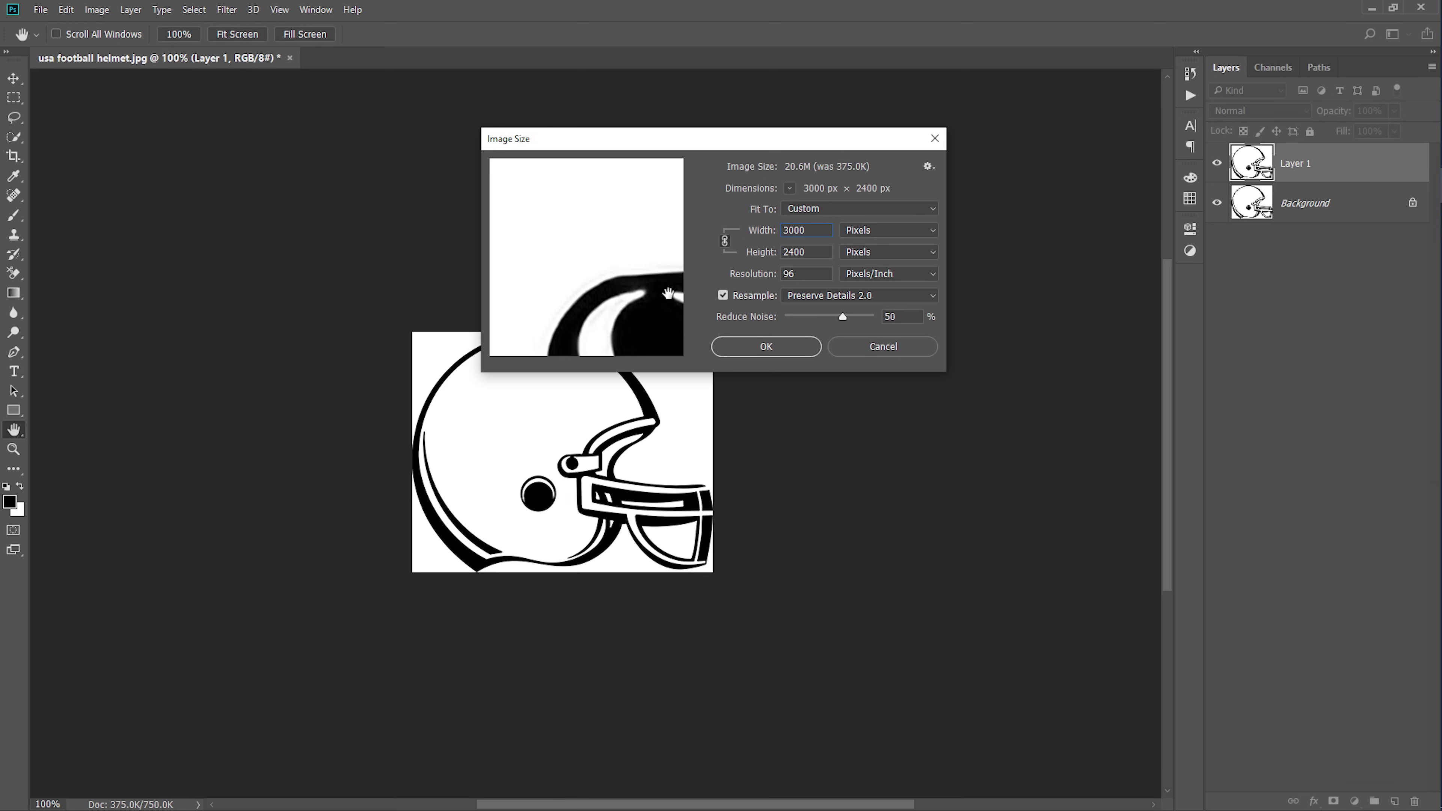
pyautogui.click(842, 296)
pyautogui.click(808, 308)
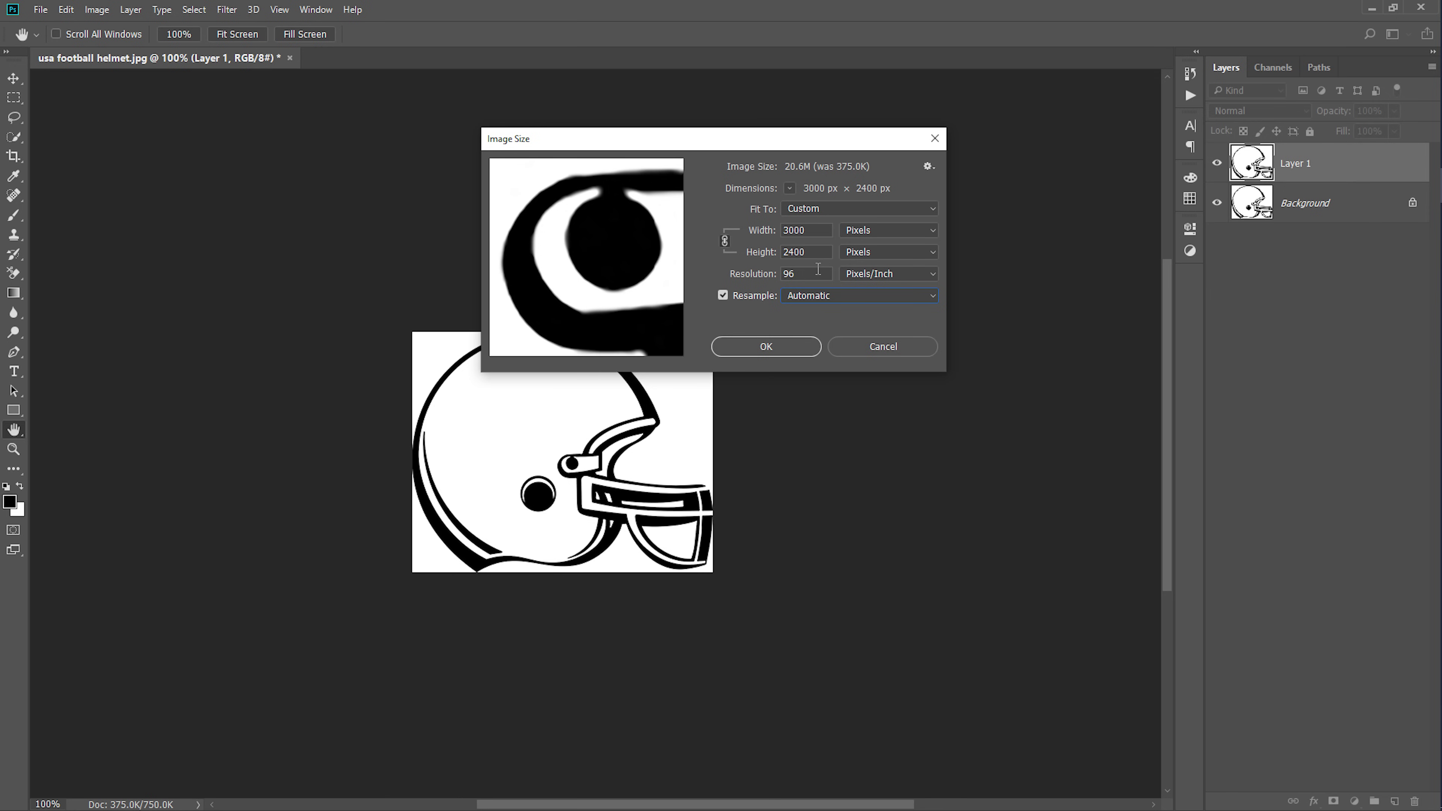
pyautogui.click(821, 296)
pyautogui.click(835, 347)
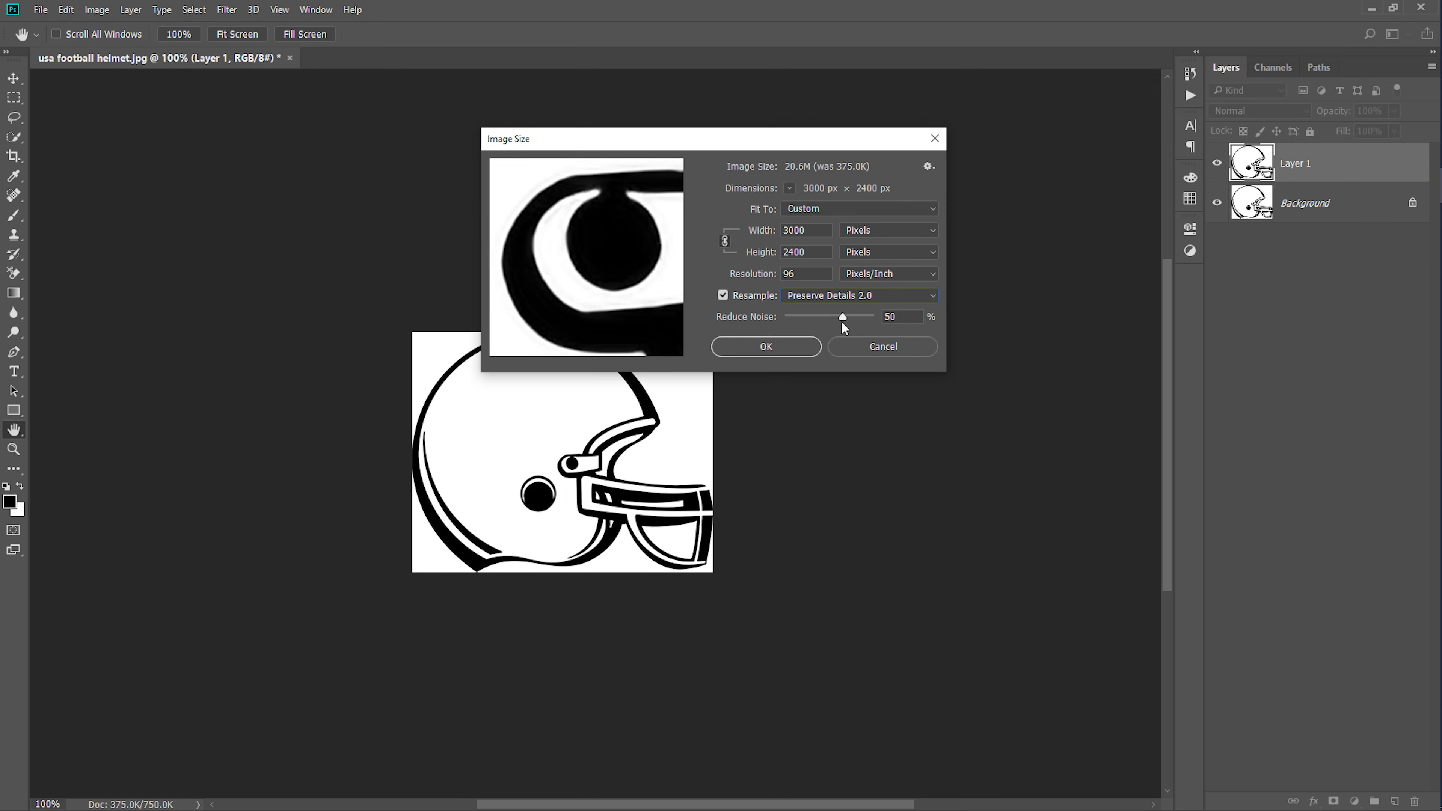
pyautogui.moveTo(841, 323)
pyautogui.mouseDown()
pyautogui.moveTo(815, 321)
pyautogui.moveTo(840, 319)
pyautogui.mouseUp()
pyautogui.write('50')
# Apply the 3000 × 2400 px resize and inspect the helmet's face mask edges at 100%
pyautogui.click(793, 345)
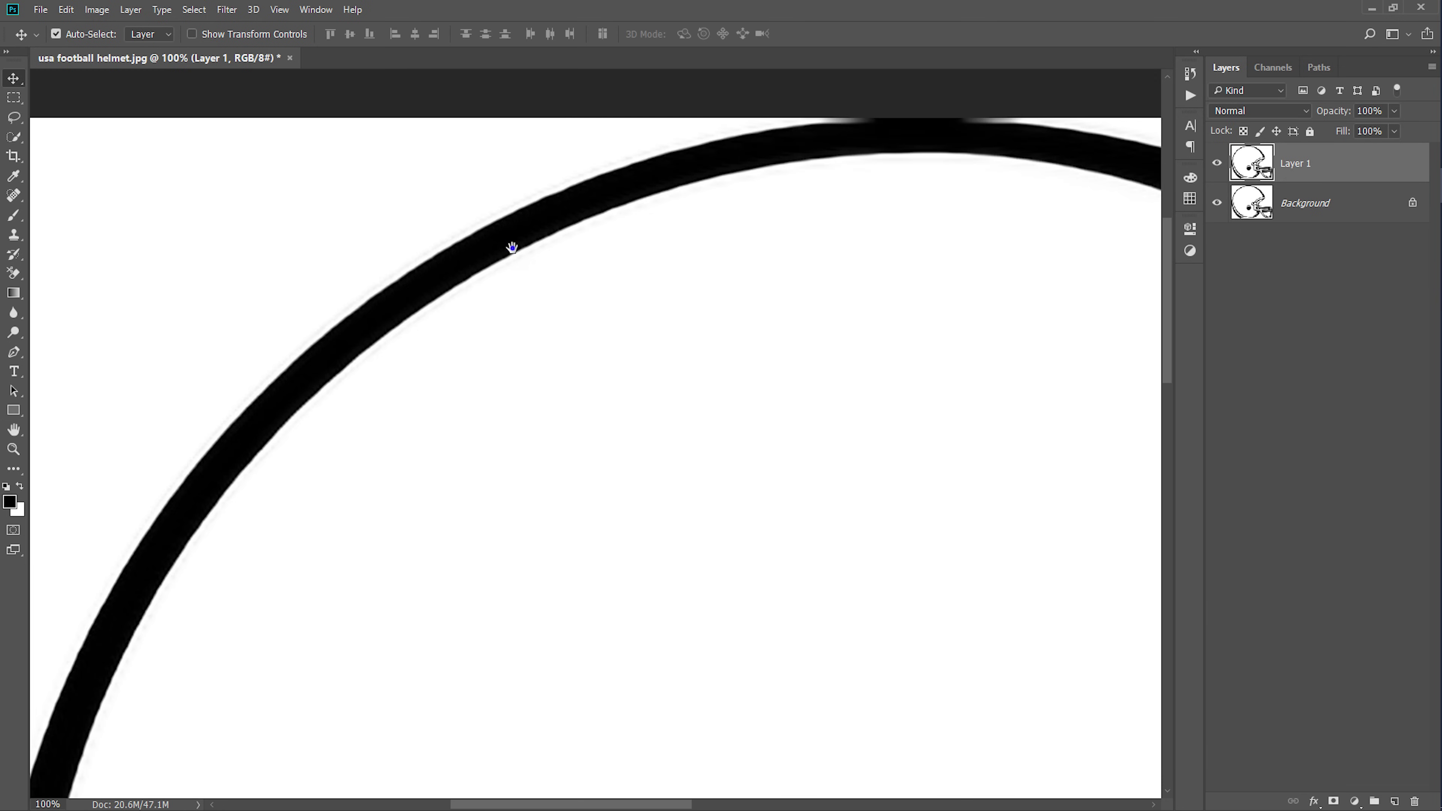
pyautogui.rightClick(512, 248)
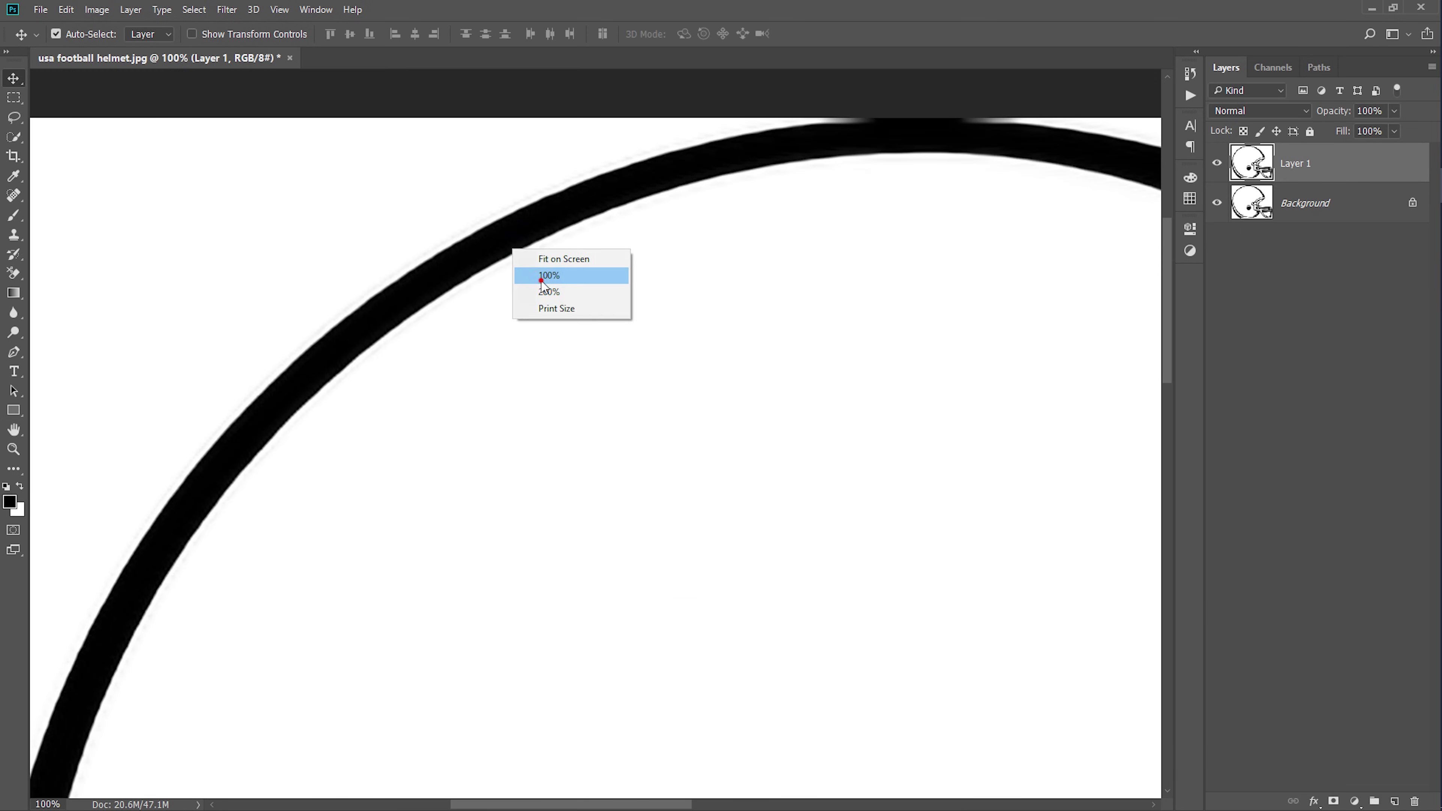
pyautogui.click(574, 271)
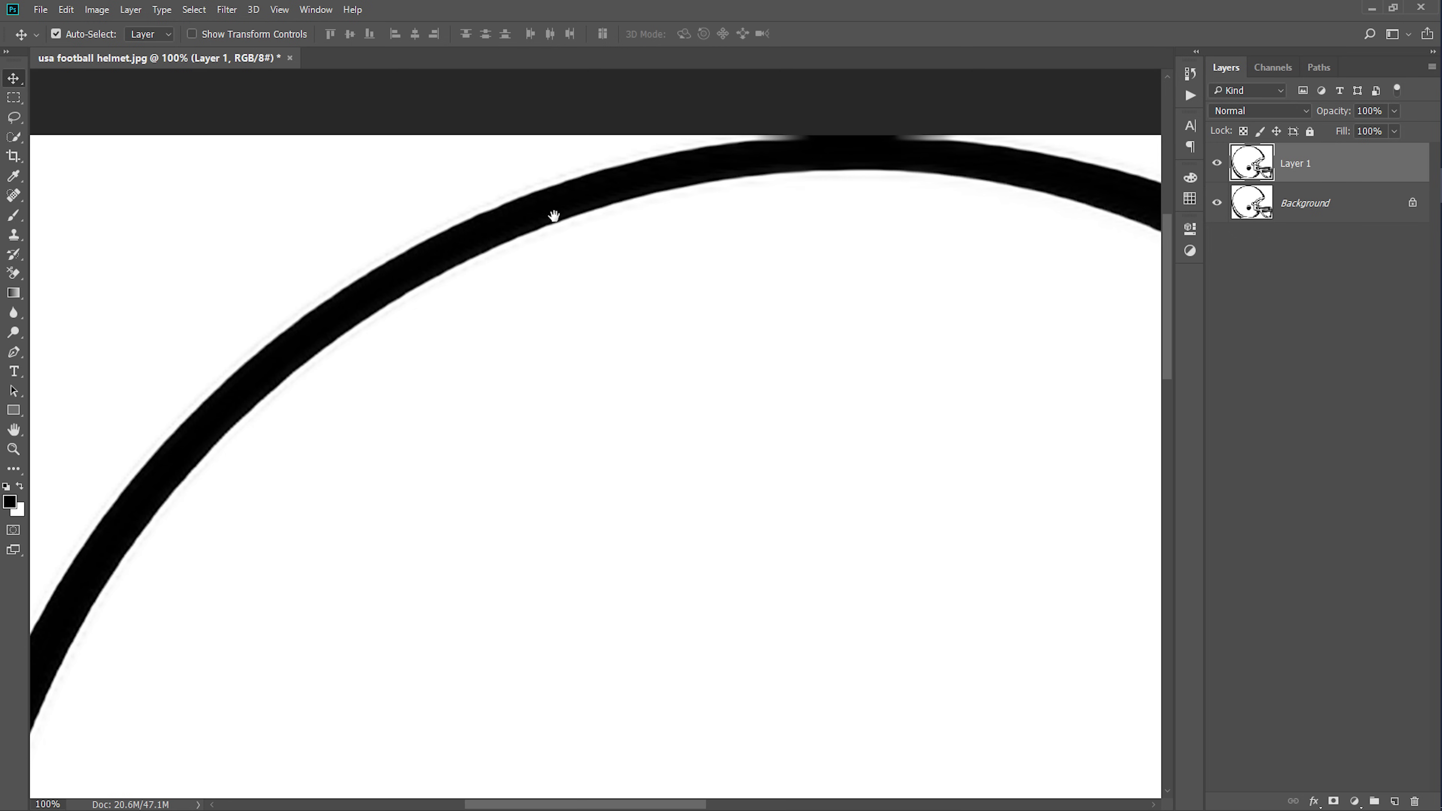
pyautogui.moveTo(875, 295); pyautogui.dragTo(760, 247)
pyautogui.scroll(-5, 809, 370)
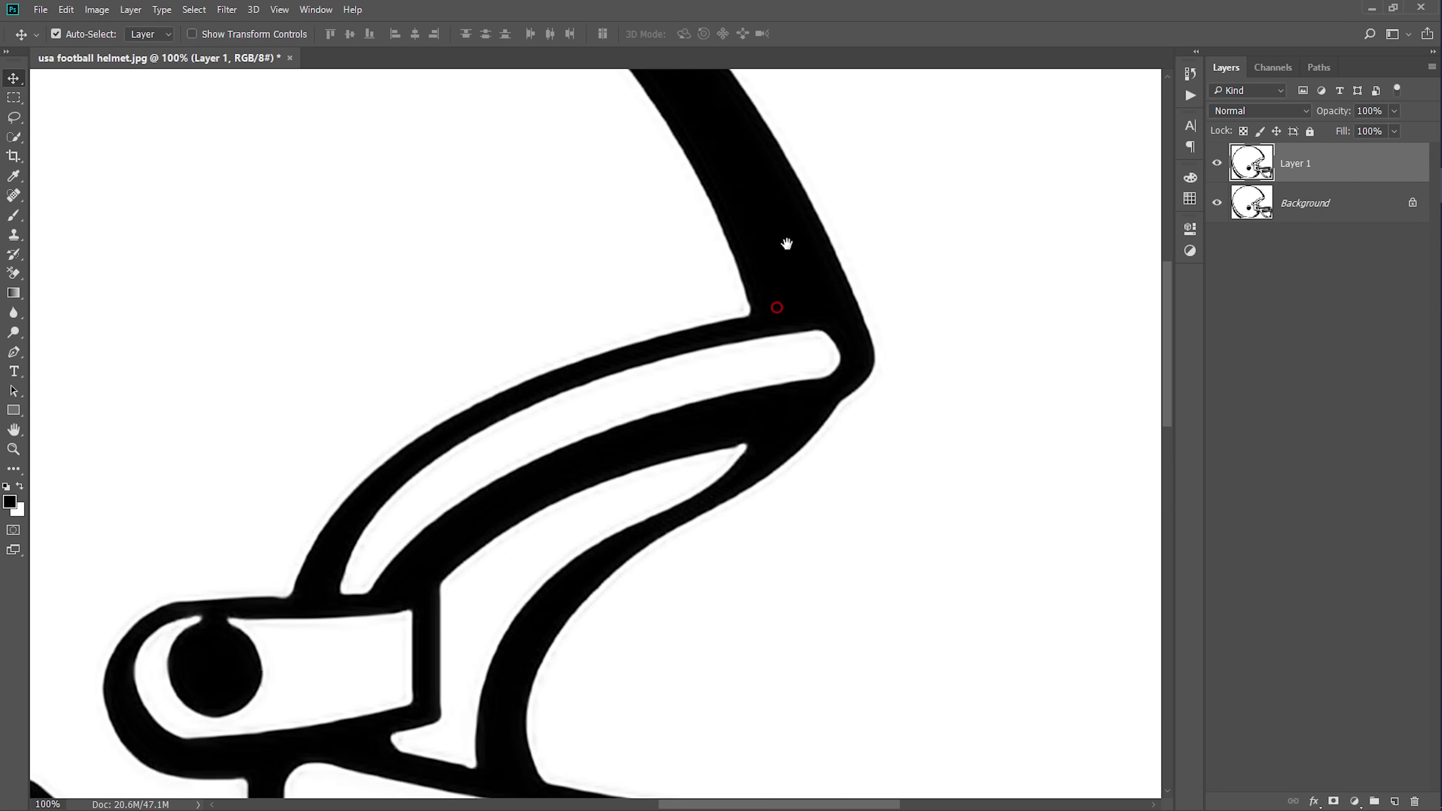
pyautogui.scroll(-2, 772, 306)
pyautogui.scroll(-2, 643, 297)
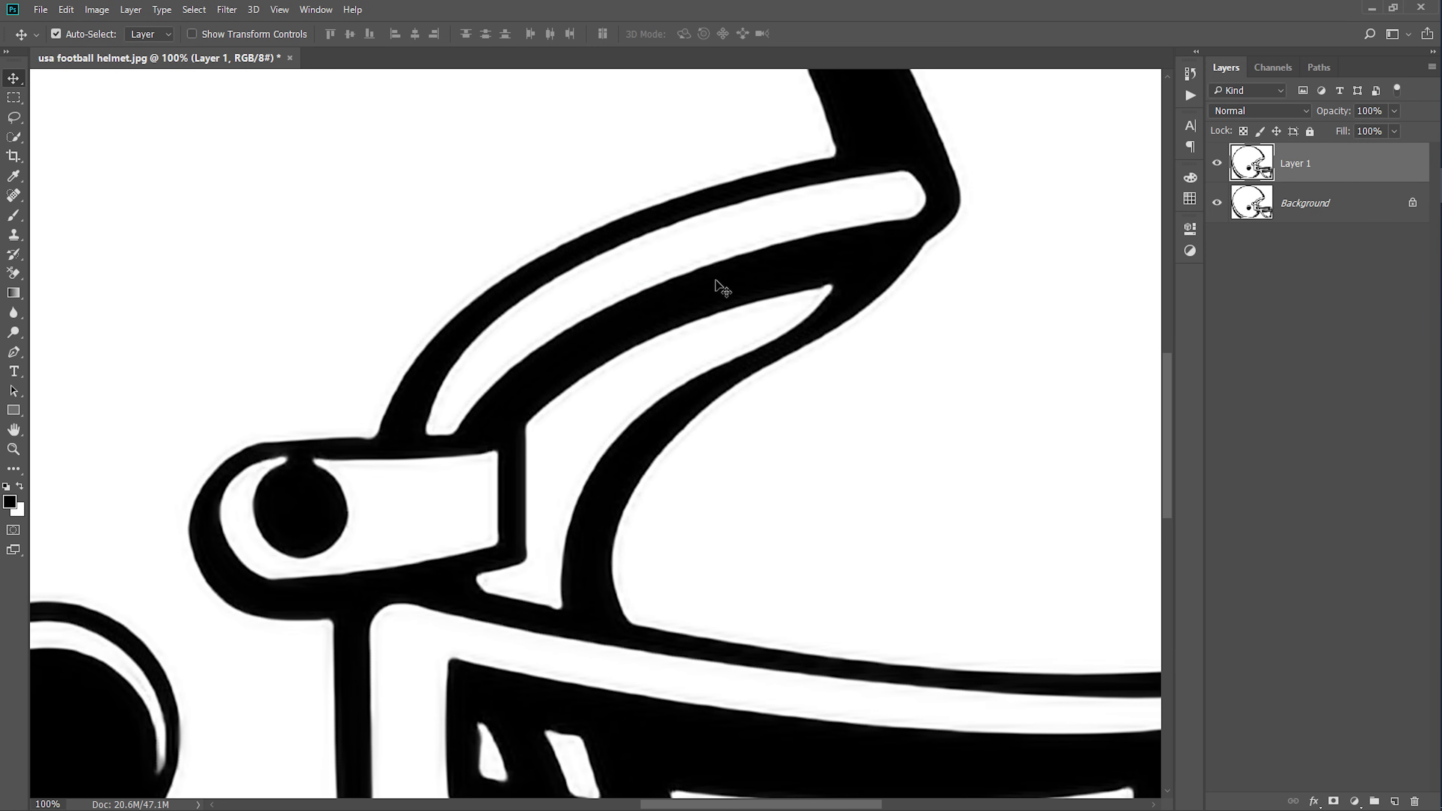
# Add a Curves adjustment layer with black and white points pulled inward for high contrast
pyautogui.click(1365, 801)
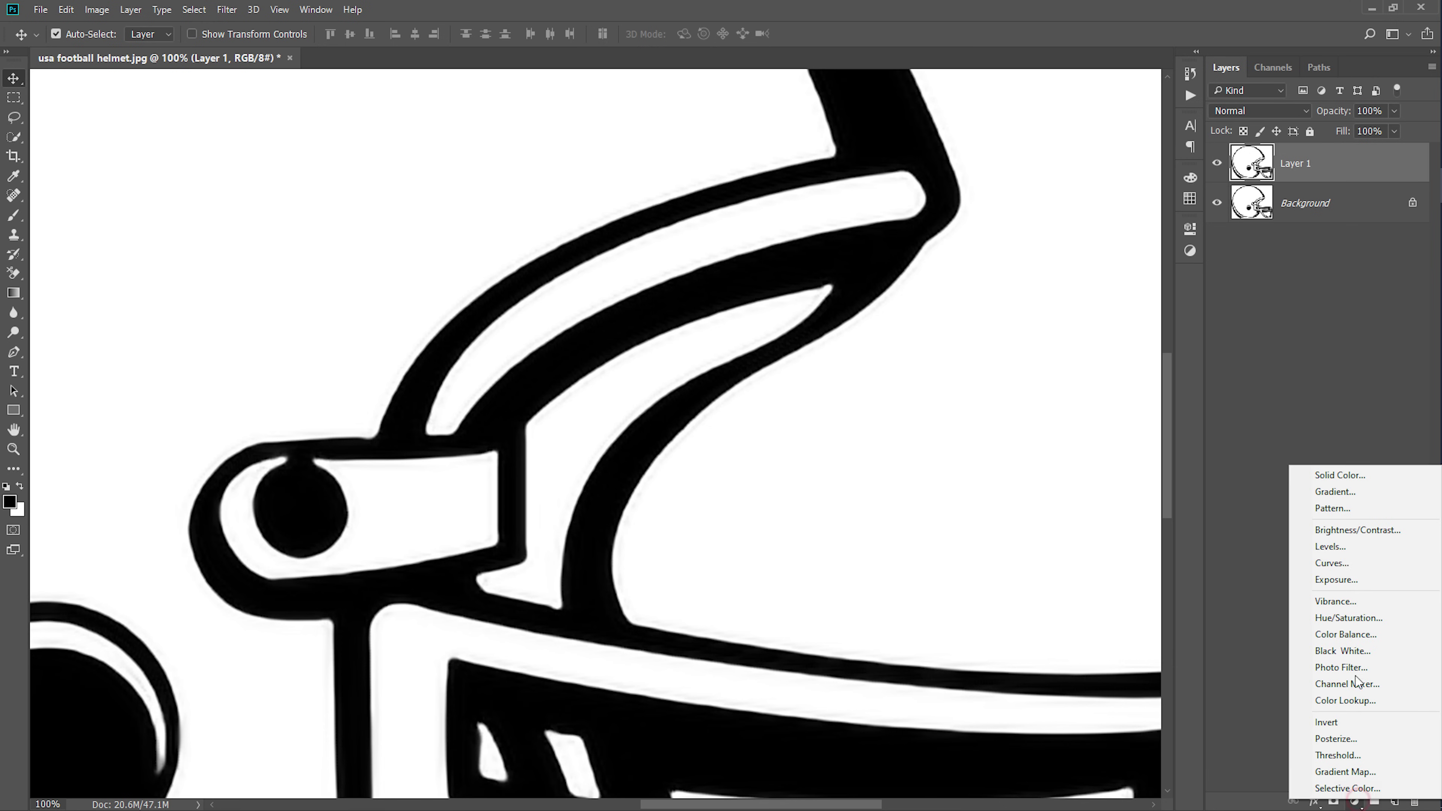
pyautogui.click(1341, 562)
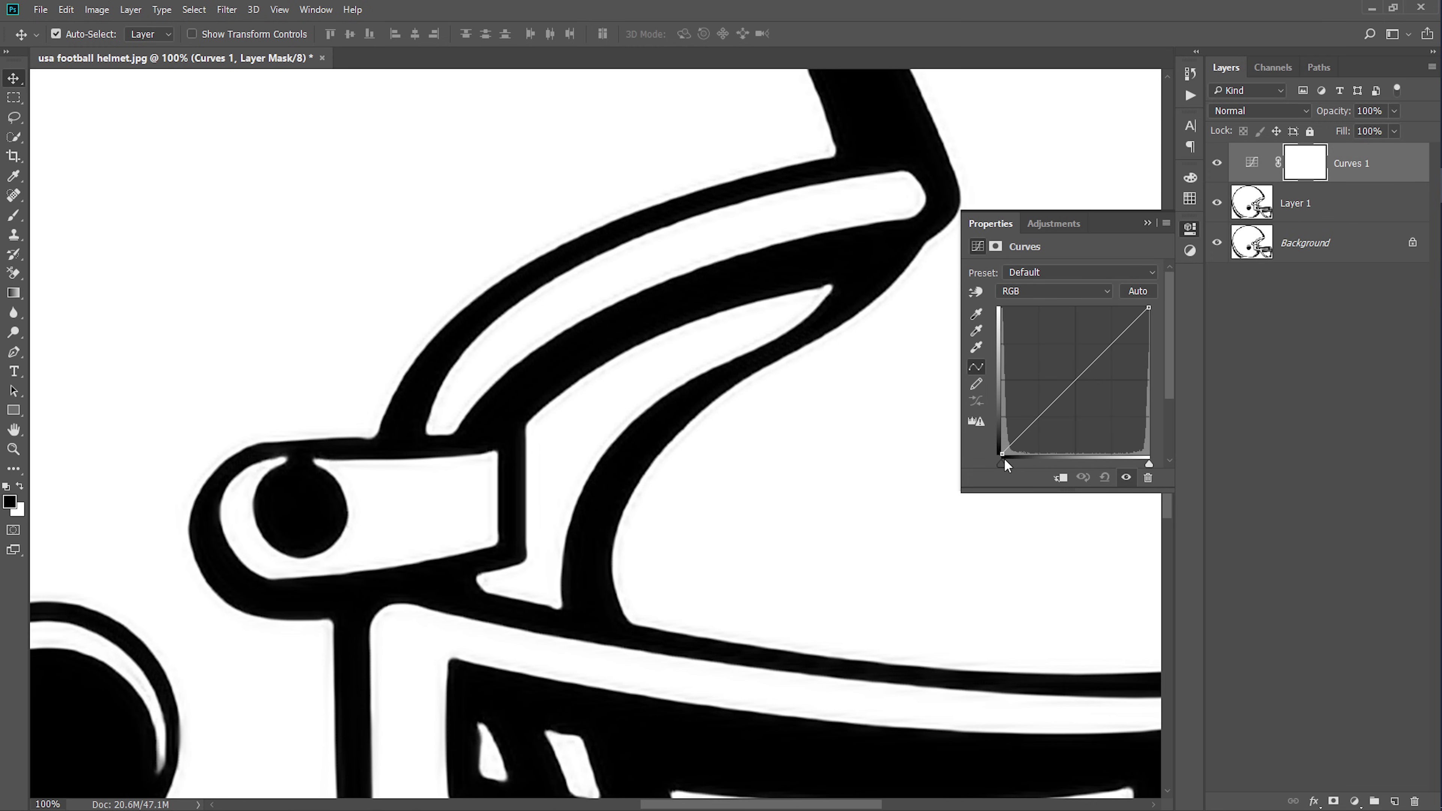
pyautogui.moveTo(1002, 464); pyautogui.dragTo(1069, 453)
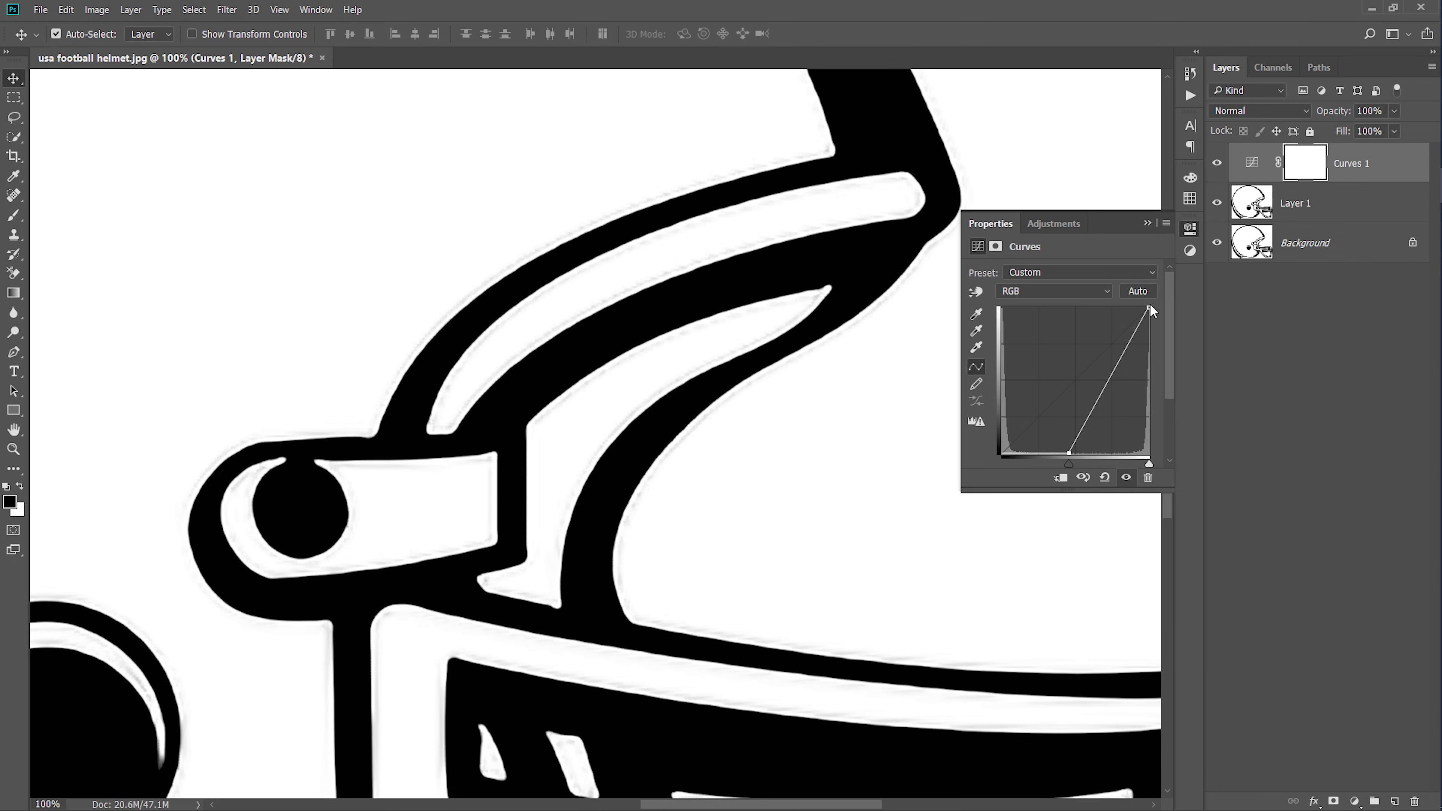
pyautogui.moveTo(1150, 308); pyautogui.dragTo(1085, 306)
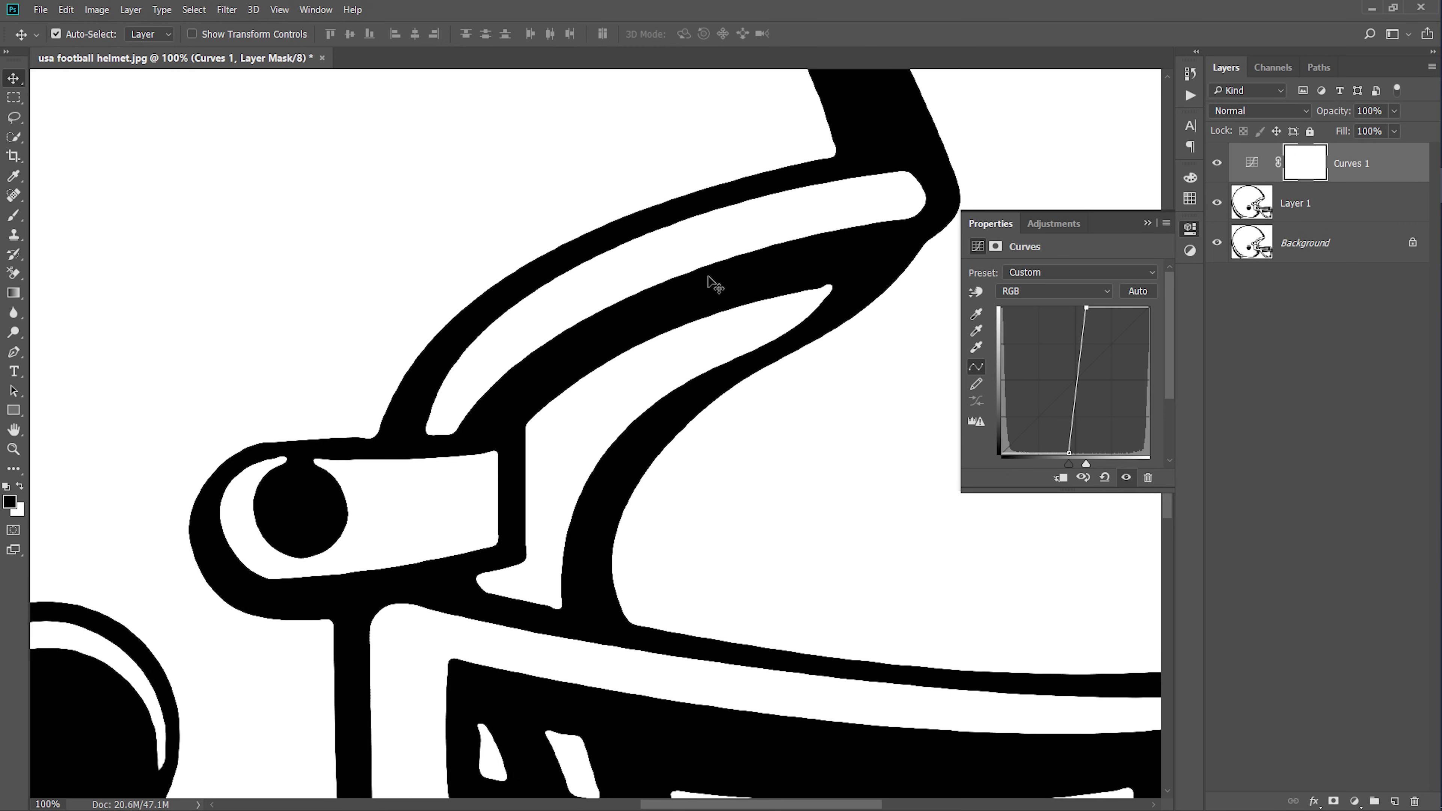
pyautogui.rightClick(678, 281)
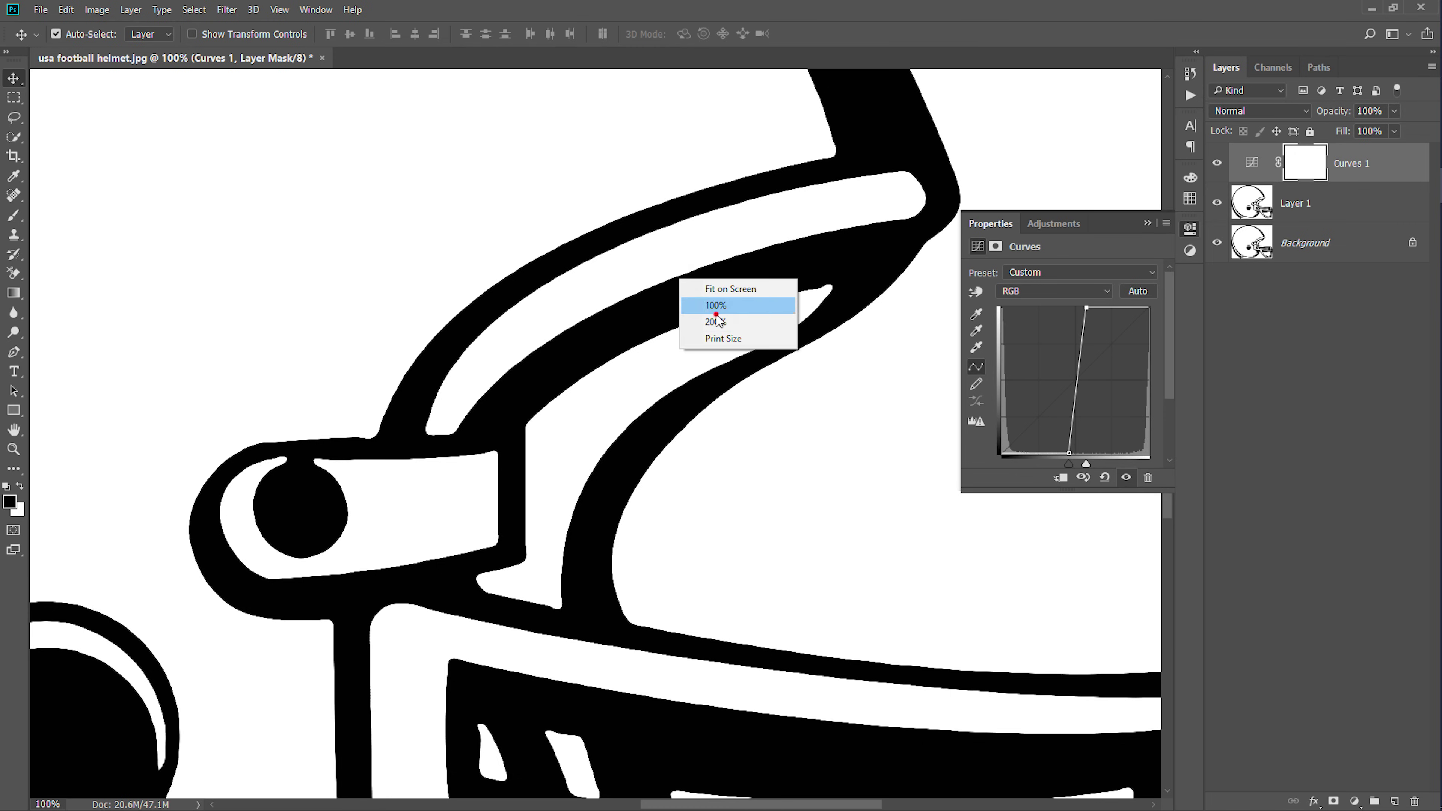
# At 200% zoom, nudge the Curves black point inward to steepen contrast, then return to 100%
pyautogui.click(716, 321)
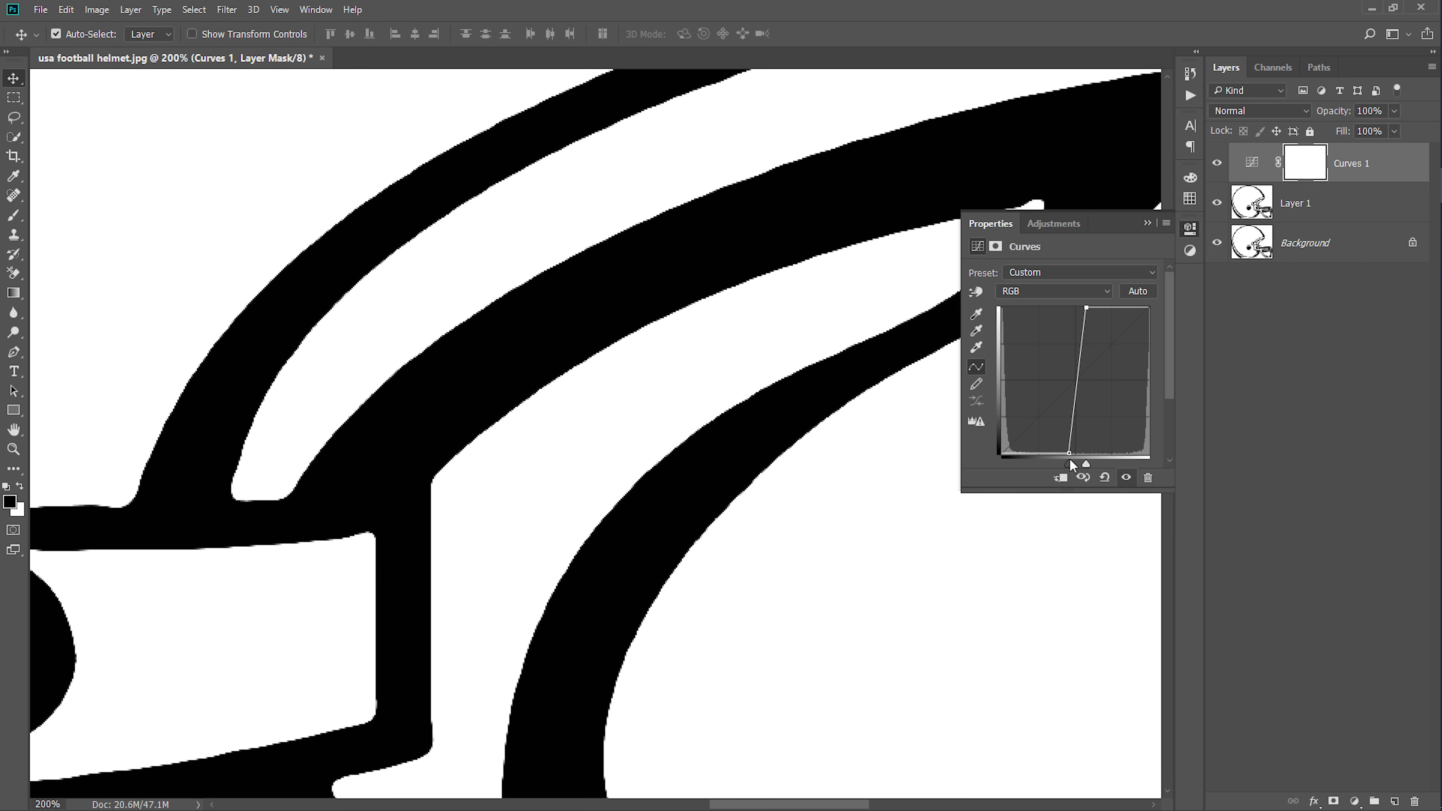
pyautogui.moveTo(1069, 454); pyautogui.dragTo(1058, 454)
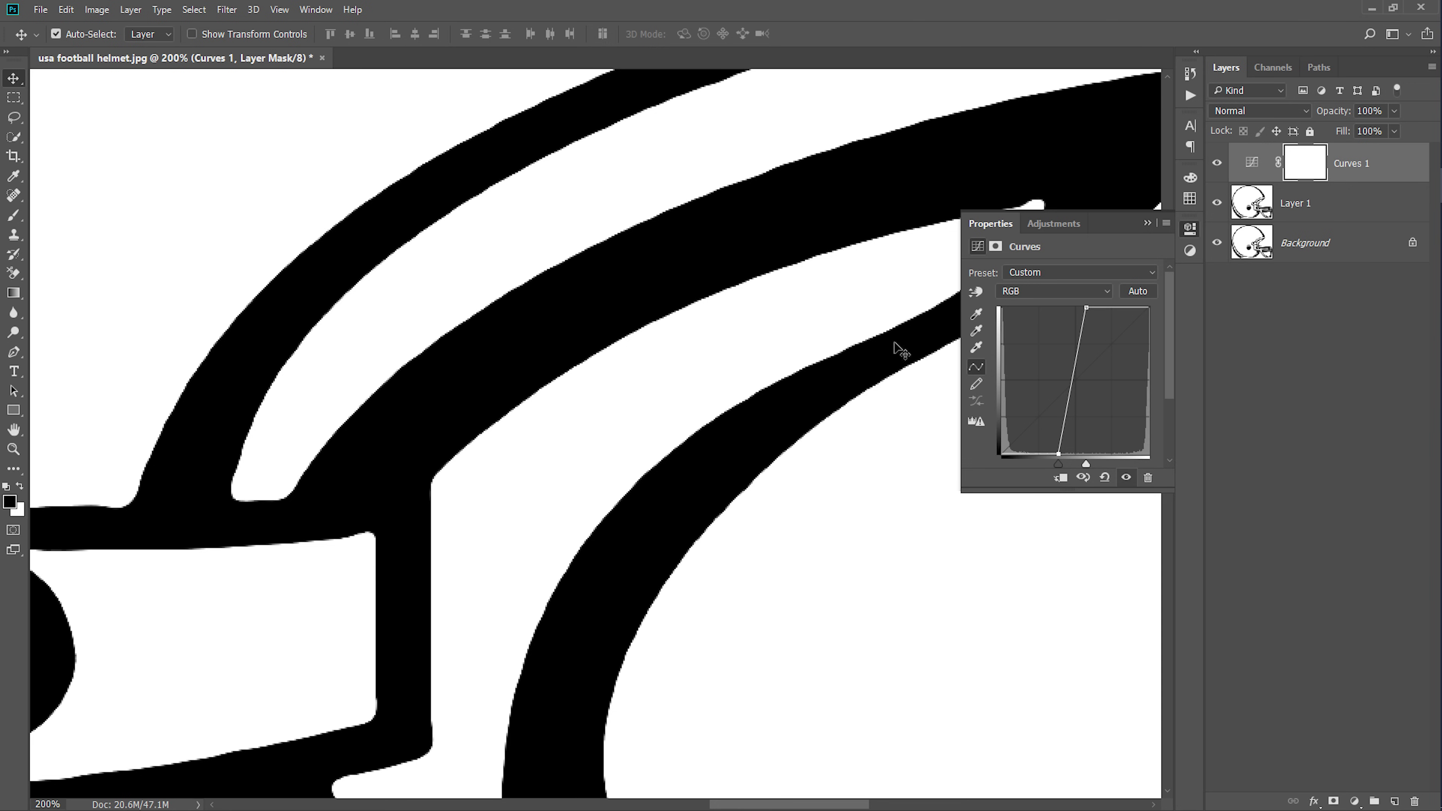
pyautogui.rightClick(622, 272)
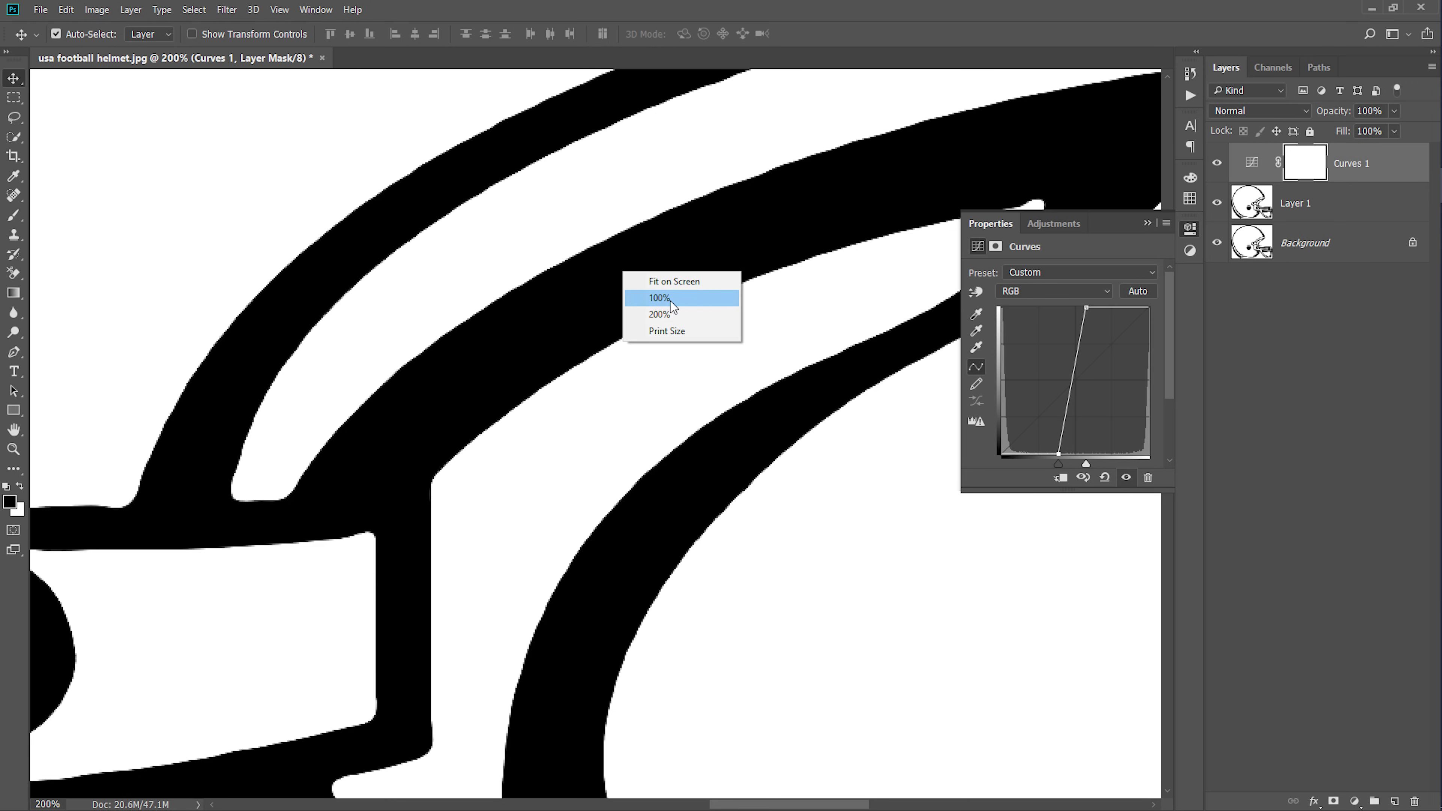
pyautogui.click(670, 298)
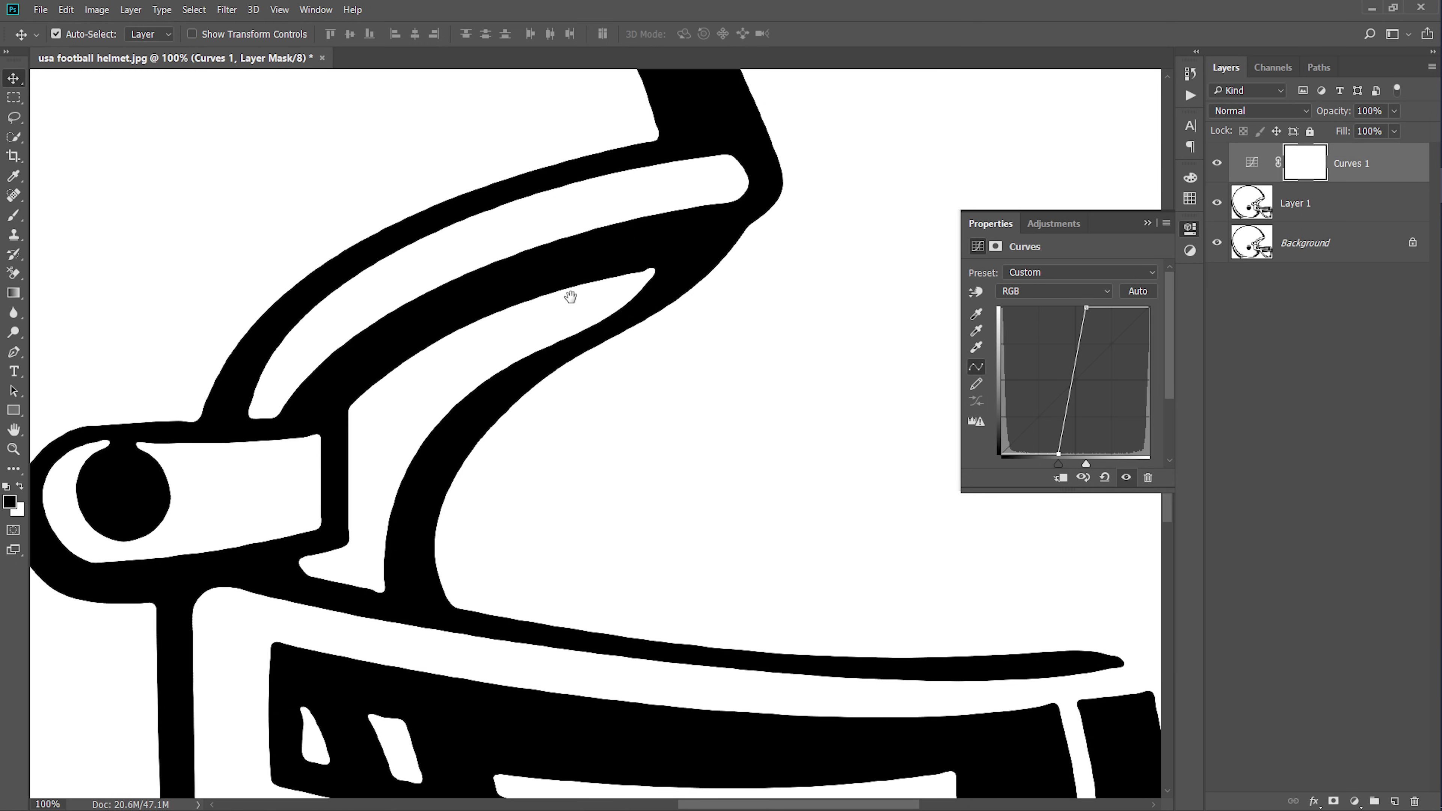
# Pan across the helmet to inspect the face mask bars and lower edges
pyautogui.moveTo(484, 496)
pyautogui.mouseDown()
pyautogui.moveTo(502, 401)
pyautogui.moveTo(638, 199)
pyautogui.moveTo(342, 203)
pyautogui.mouseUp()
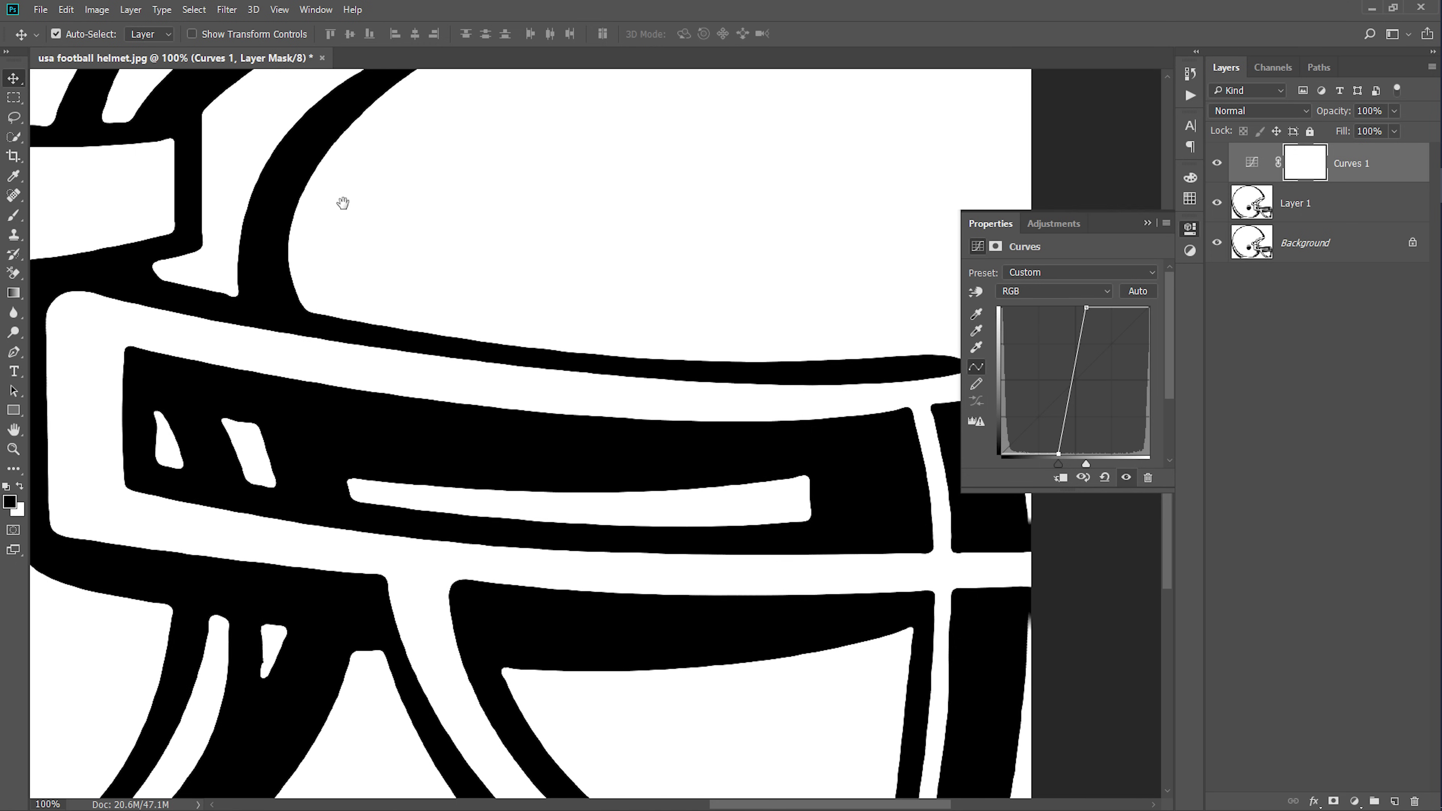
pyautogui.moveTo(447, 495); pyautogui.dragTo(666, 241)
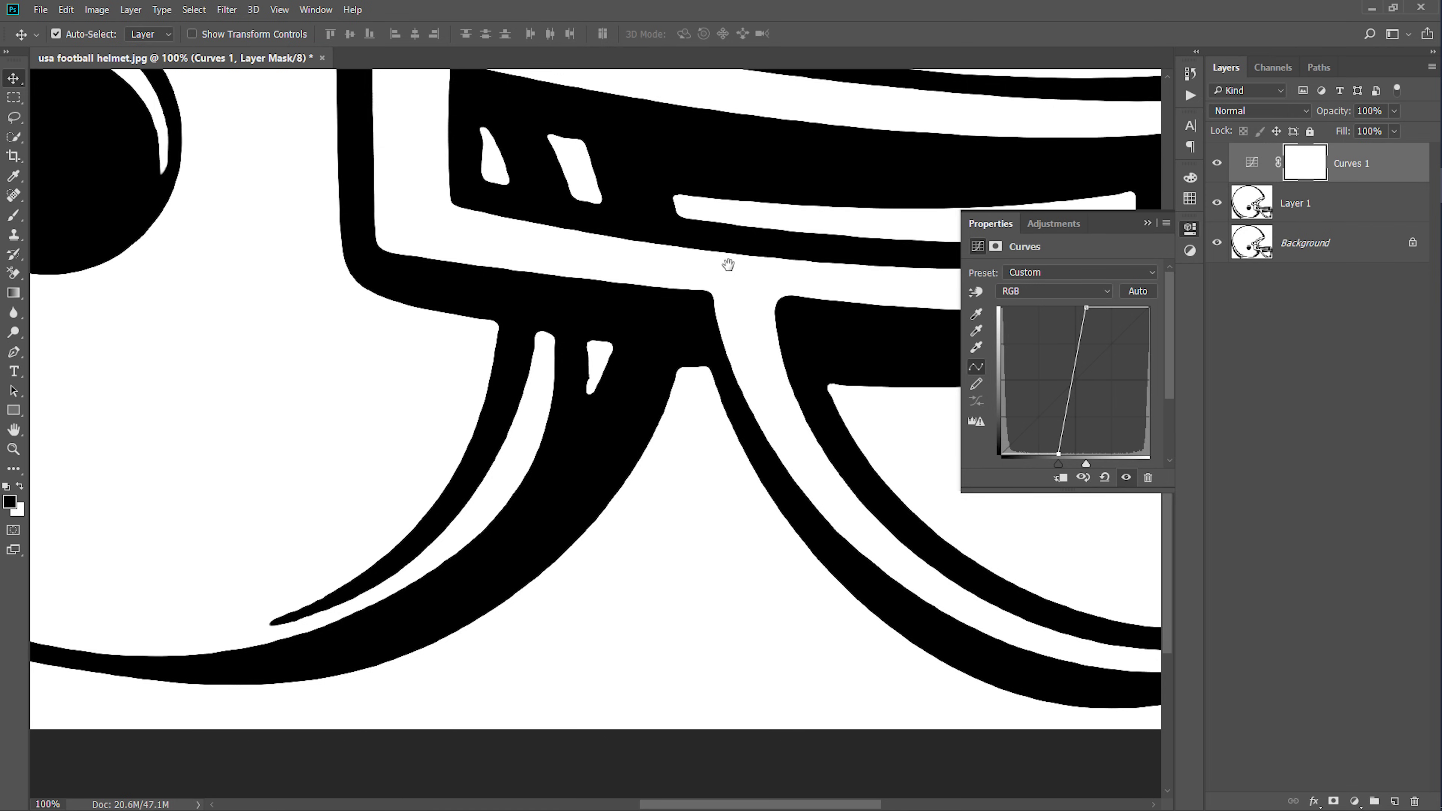
pyautogui.moveTo(351, 340)
pyautogui.mouseDown()
pyautogui.moveTo(677, 301)
pyautogui.moveTo(615, 327)
pyautogui.mouseUp()
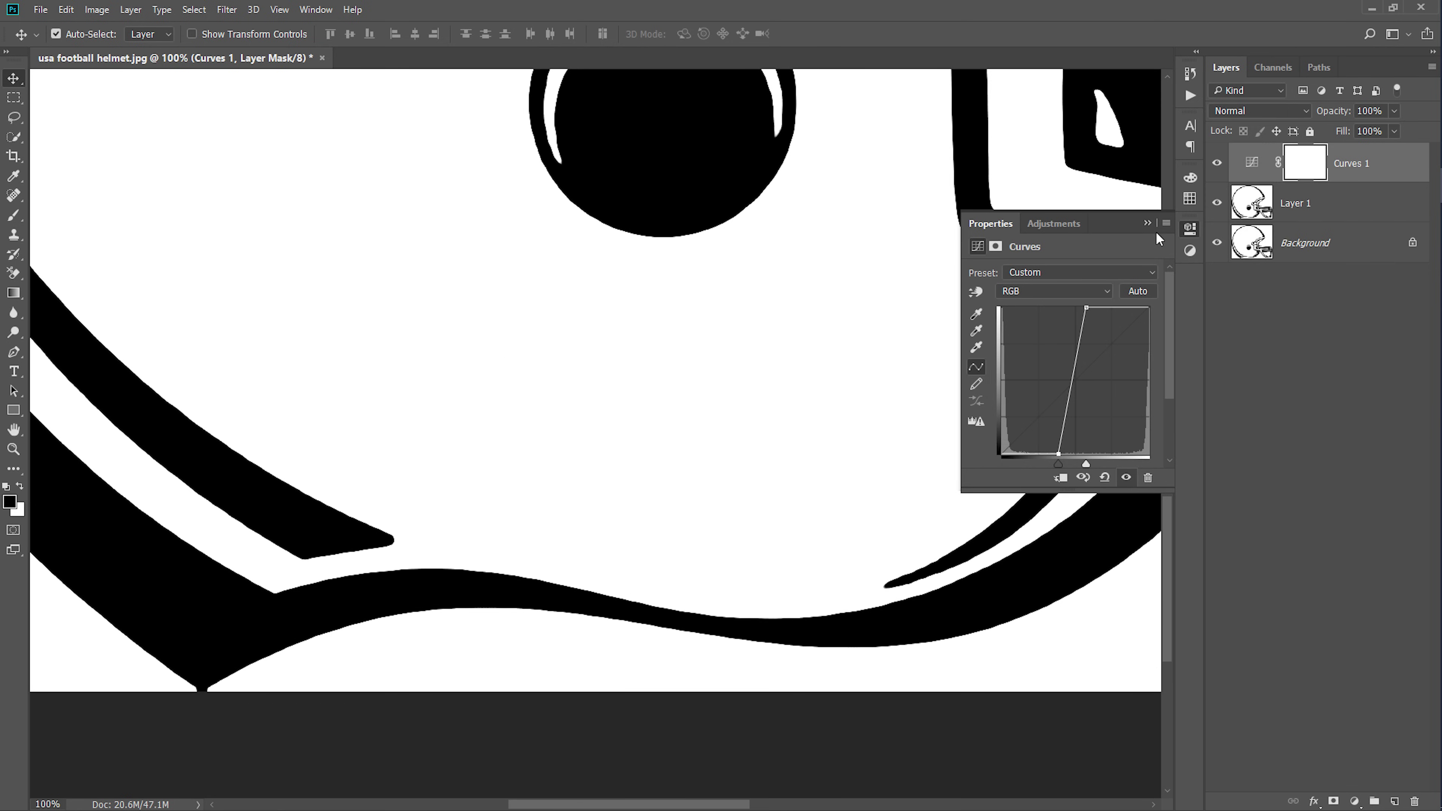
pyautogui.click(1147, 223)
pyautogui.scroll(-2, 612, 270)
pyautogui.scroll(-3, 599, 354)
pyautogui.scroll(-3, 586, 323)
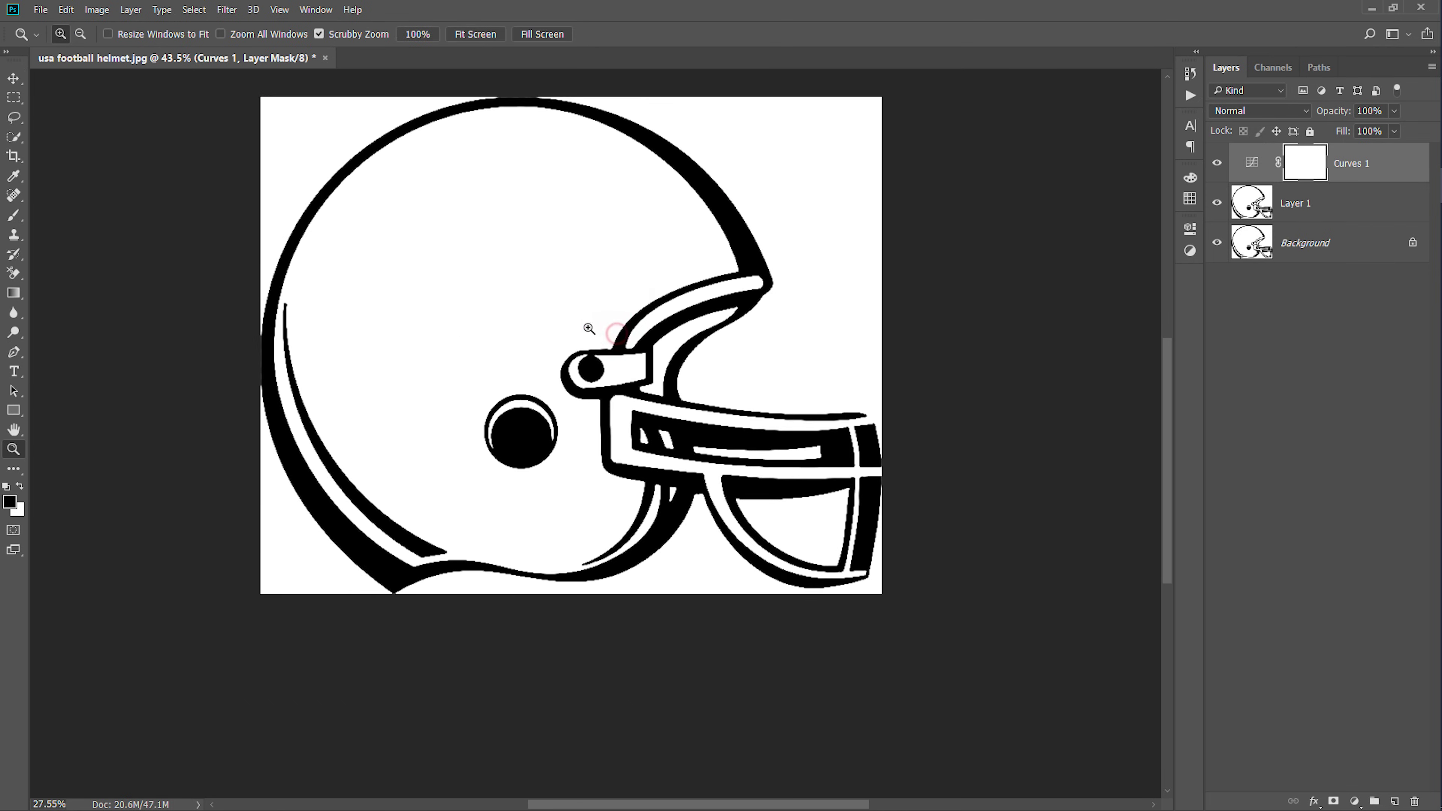
pyautogui.scroll(-1, 660, 312)
pyautogui.scroll(1, 660, 313)
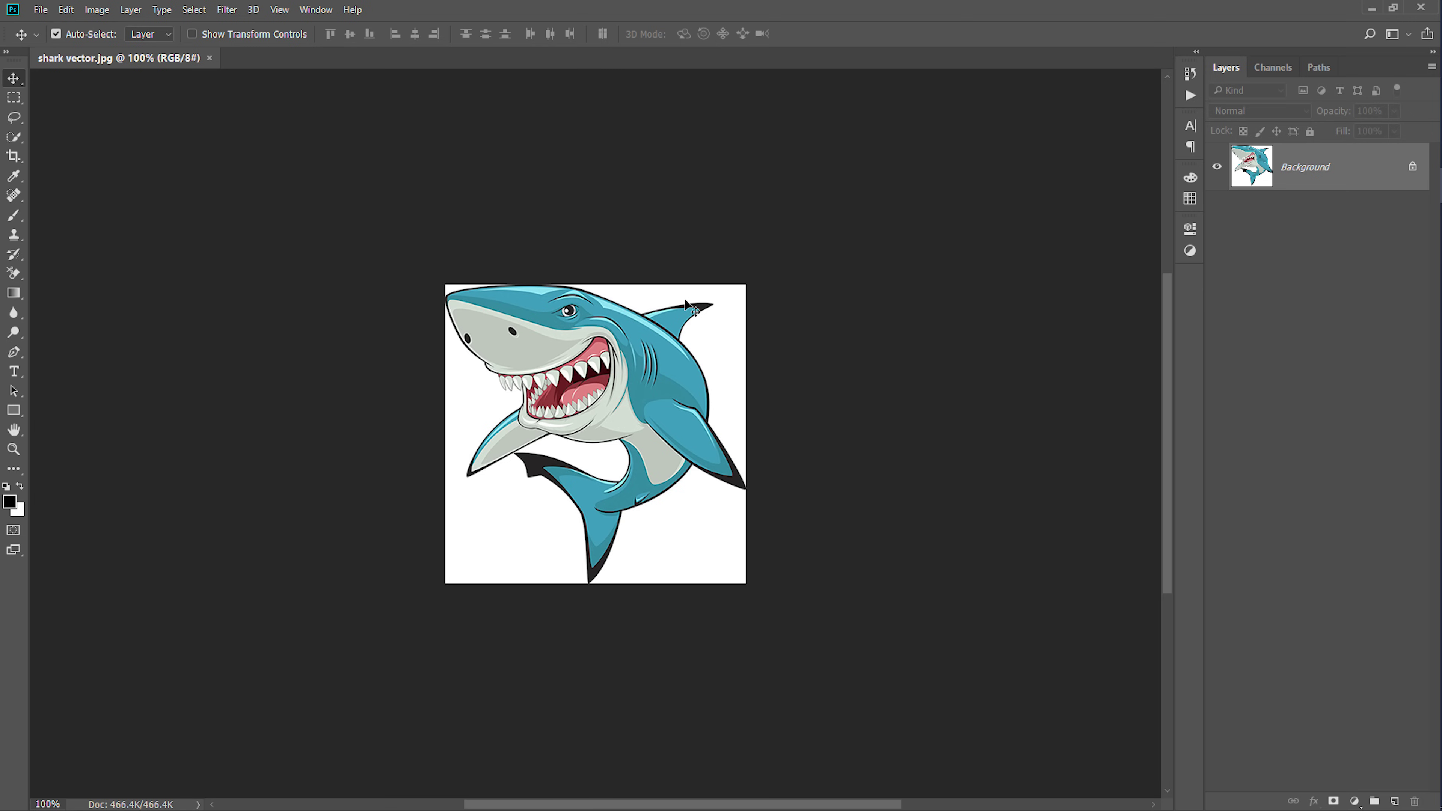
# Set the shark's Image Size width to 3000 px and preview Automatic resampling
pyautogui.hotkey('ctrl', 'alt', 'i')
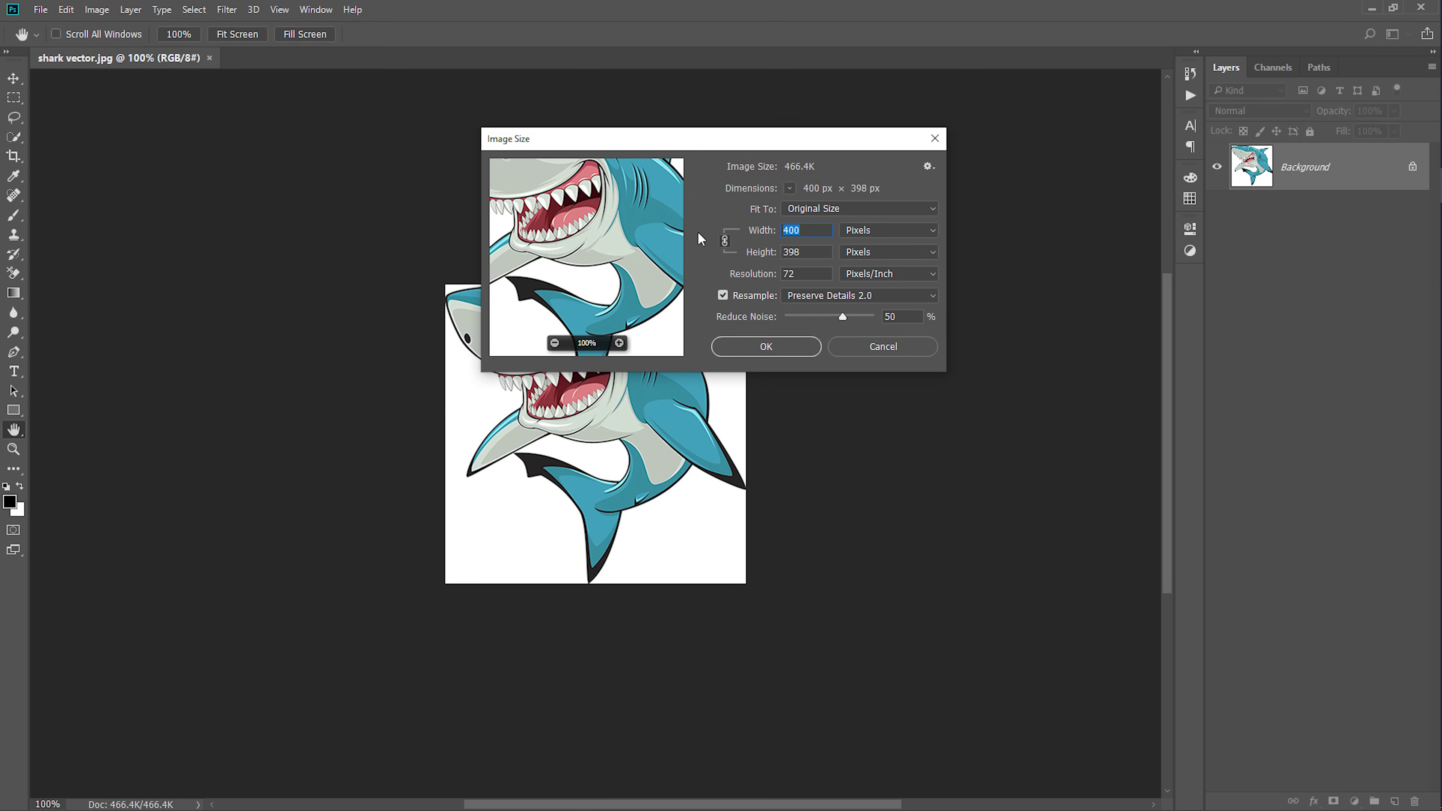
pyautogui.moveTo(762, 133); pyautogui.dragTo(751, 135)
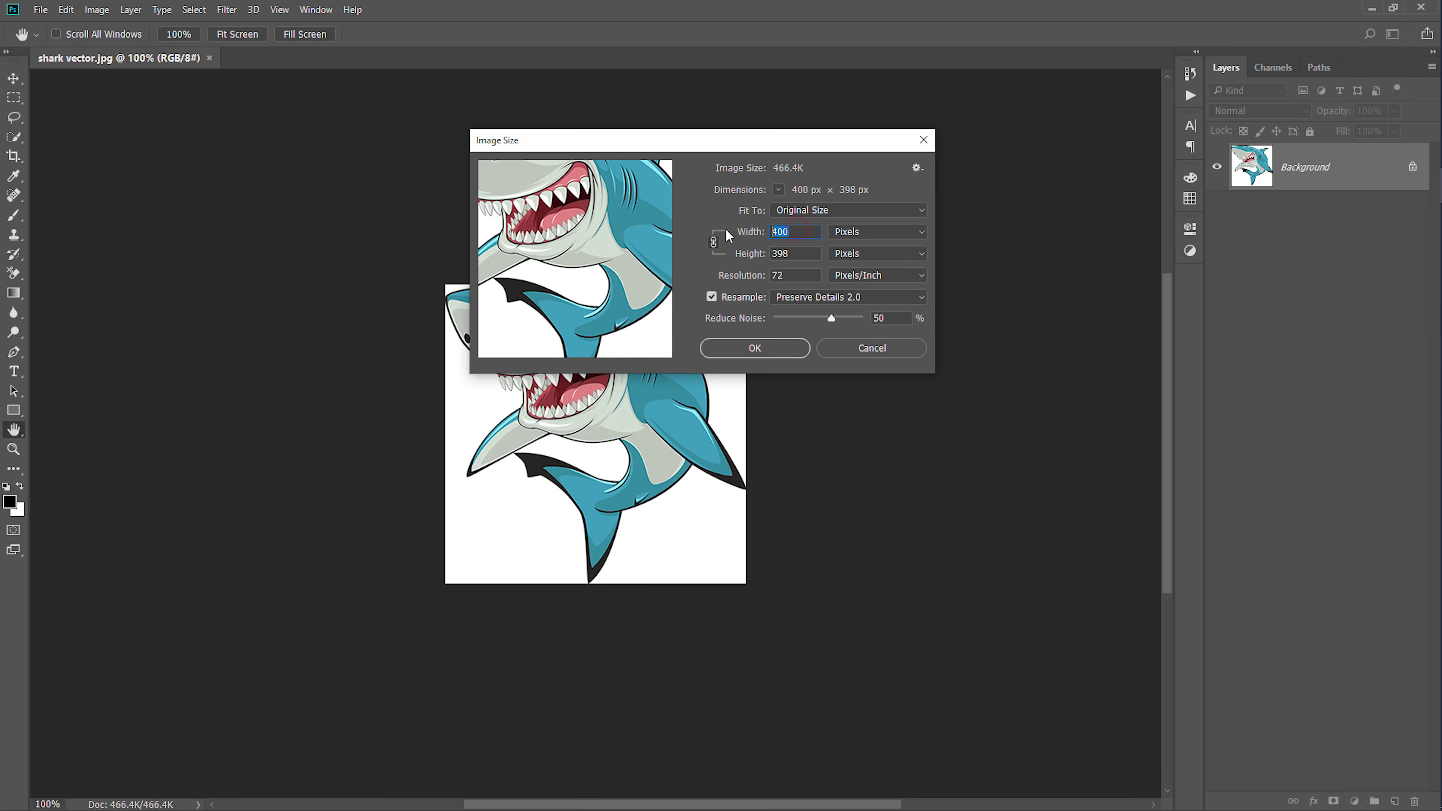
pyautogui.write('3000')
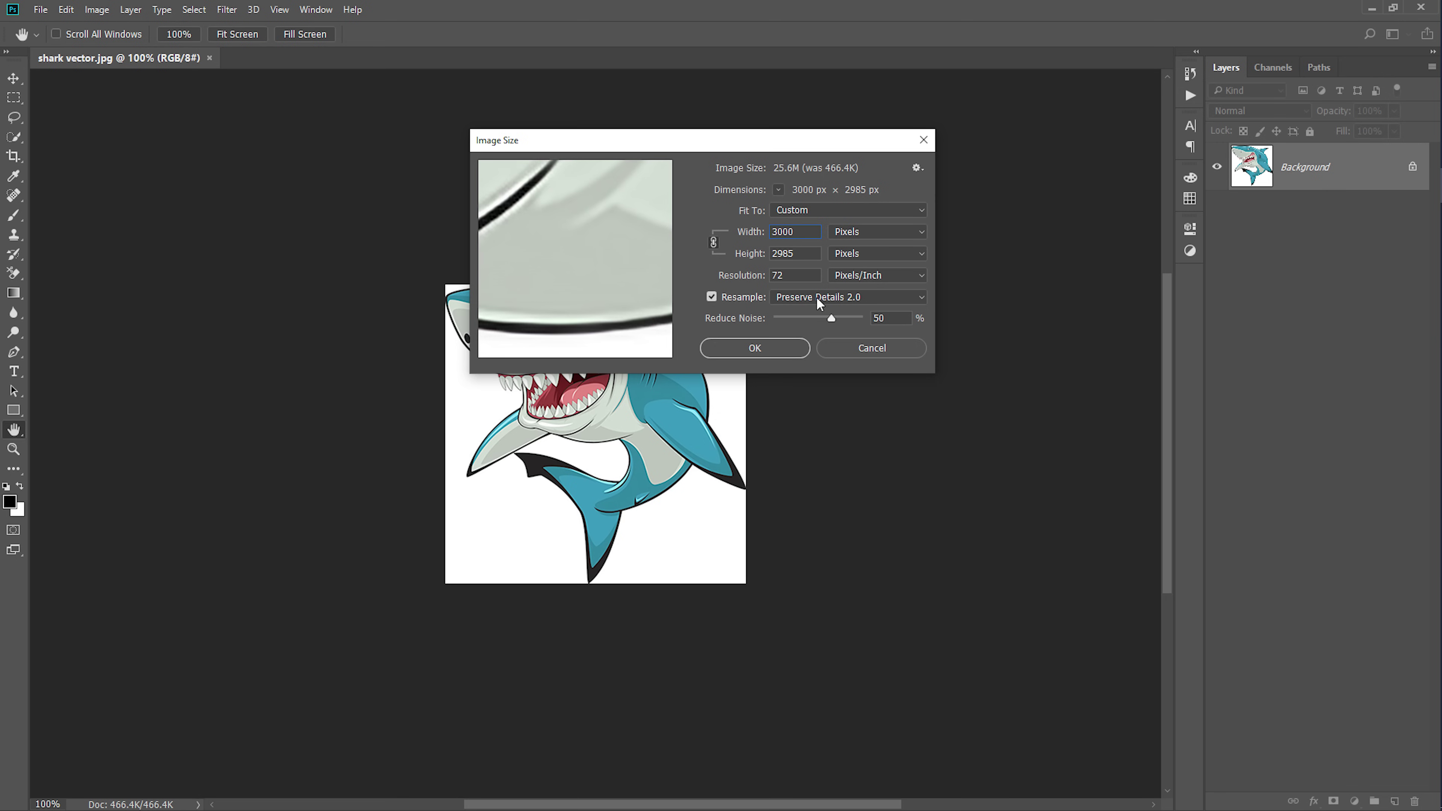
pyautogui.moveTo(534, 213)
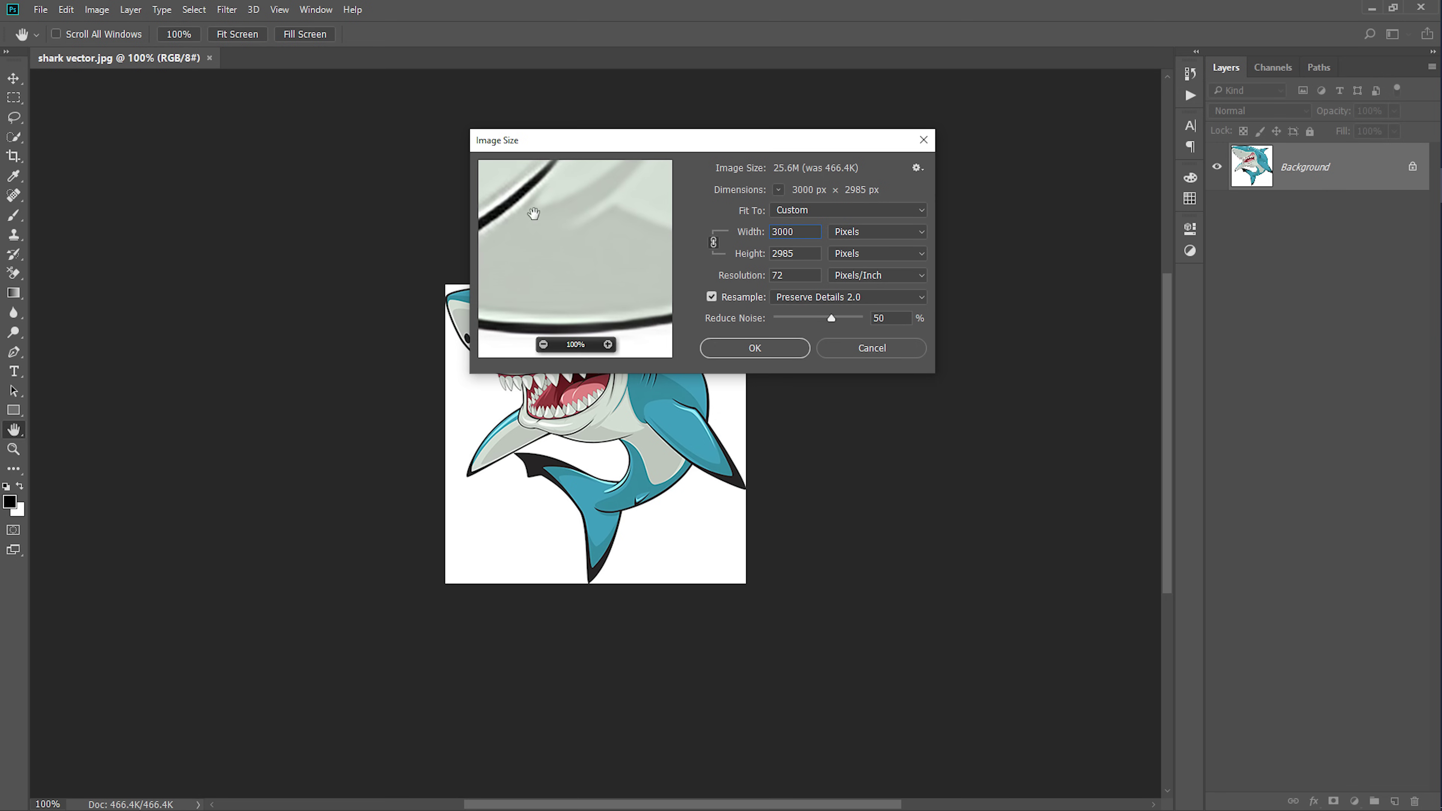
pyautogui.moveTo(534, 213); pyautogui.dragTo(568, 255)
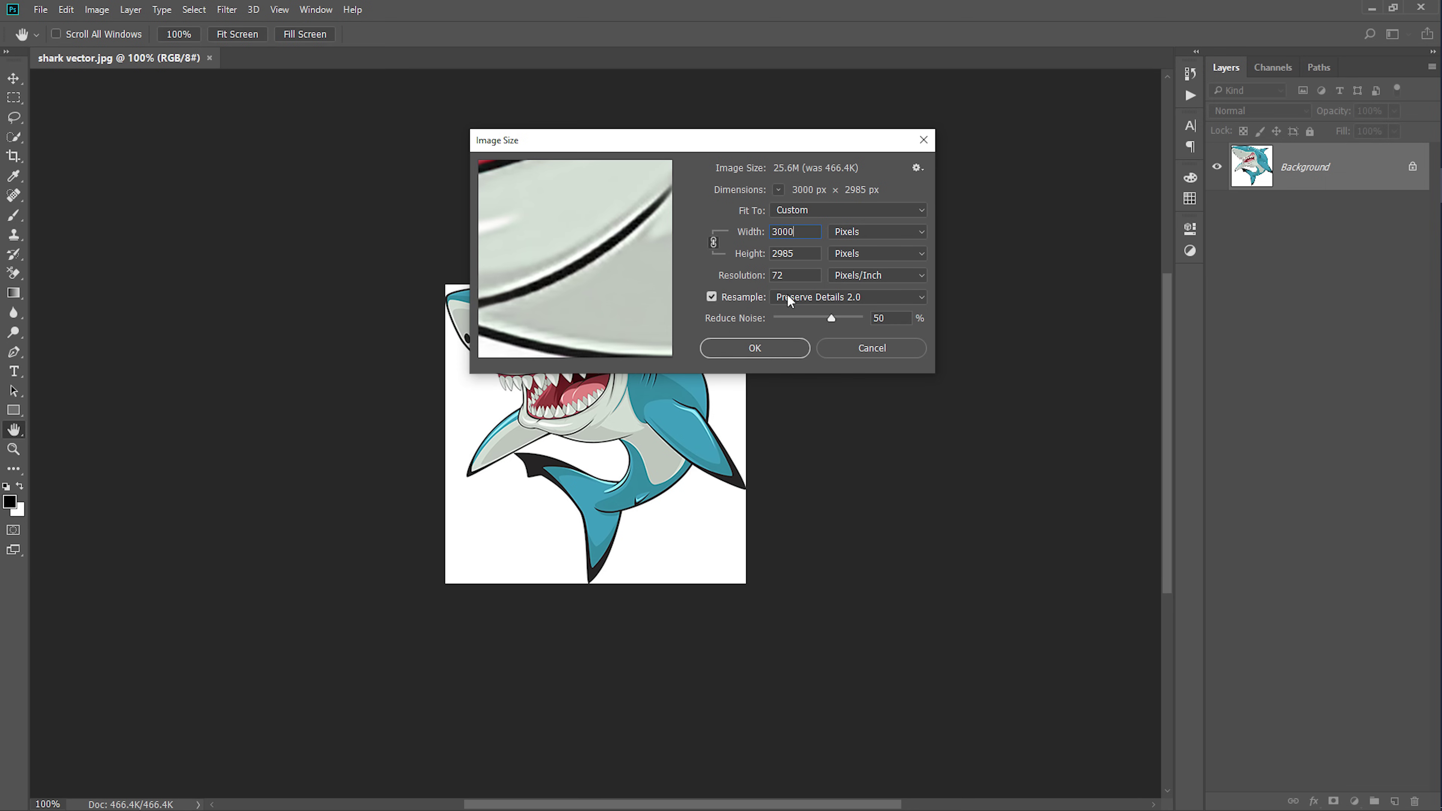
pyautogui.press('alt')
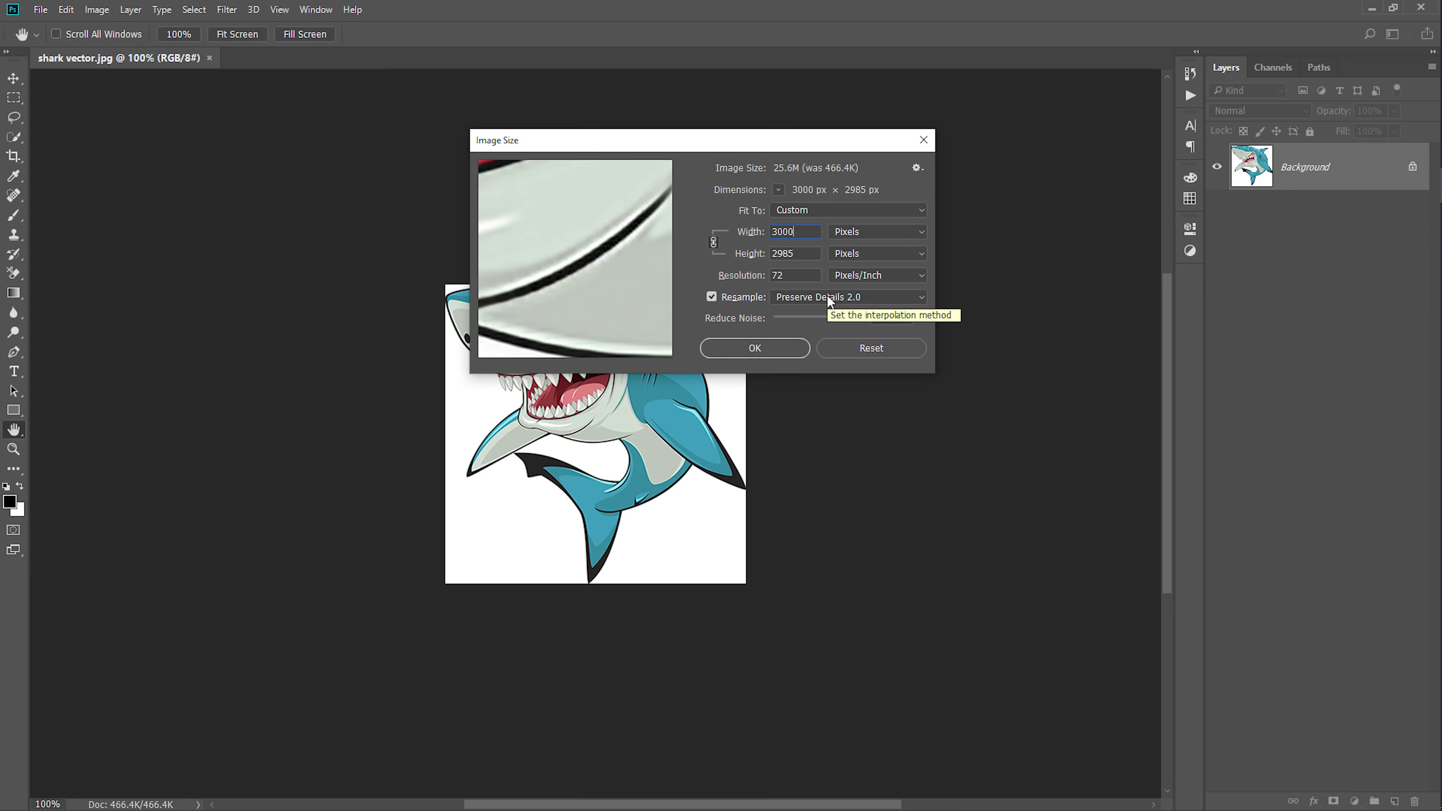
pyautogui.hotkey('alt', '1')
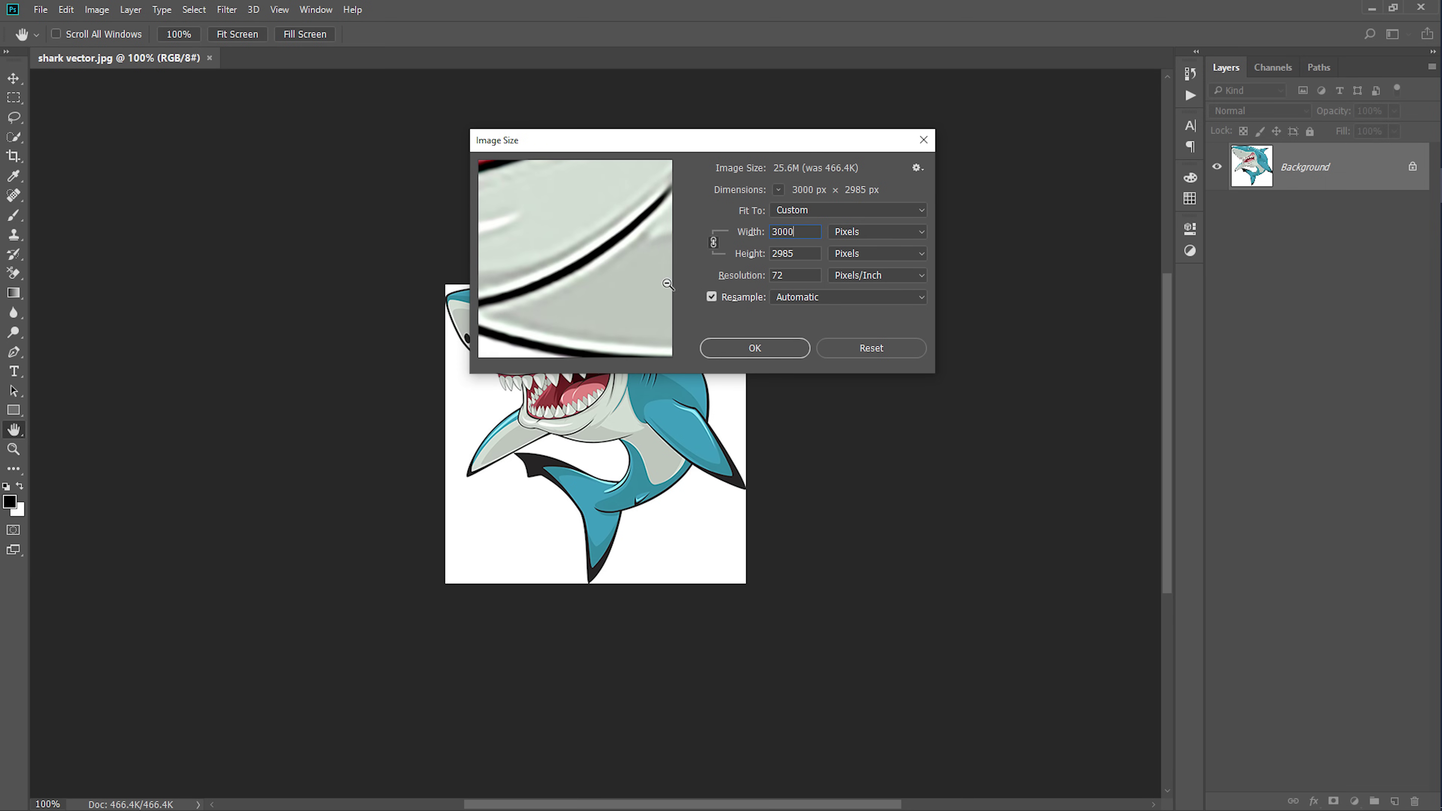
# Compare the teeth in the preview, switch back to Preserve Details 2.0, and apply the resize
pyautogui.keyDown('alt'); pyautogui.click(550, 207); pyautogui.keyUp('alt')
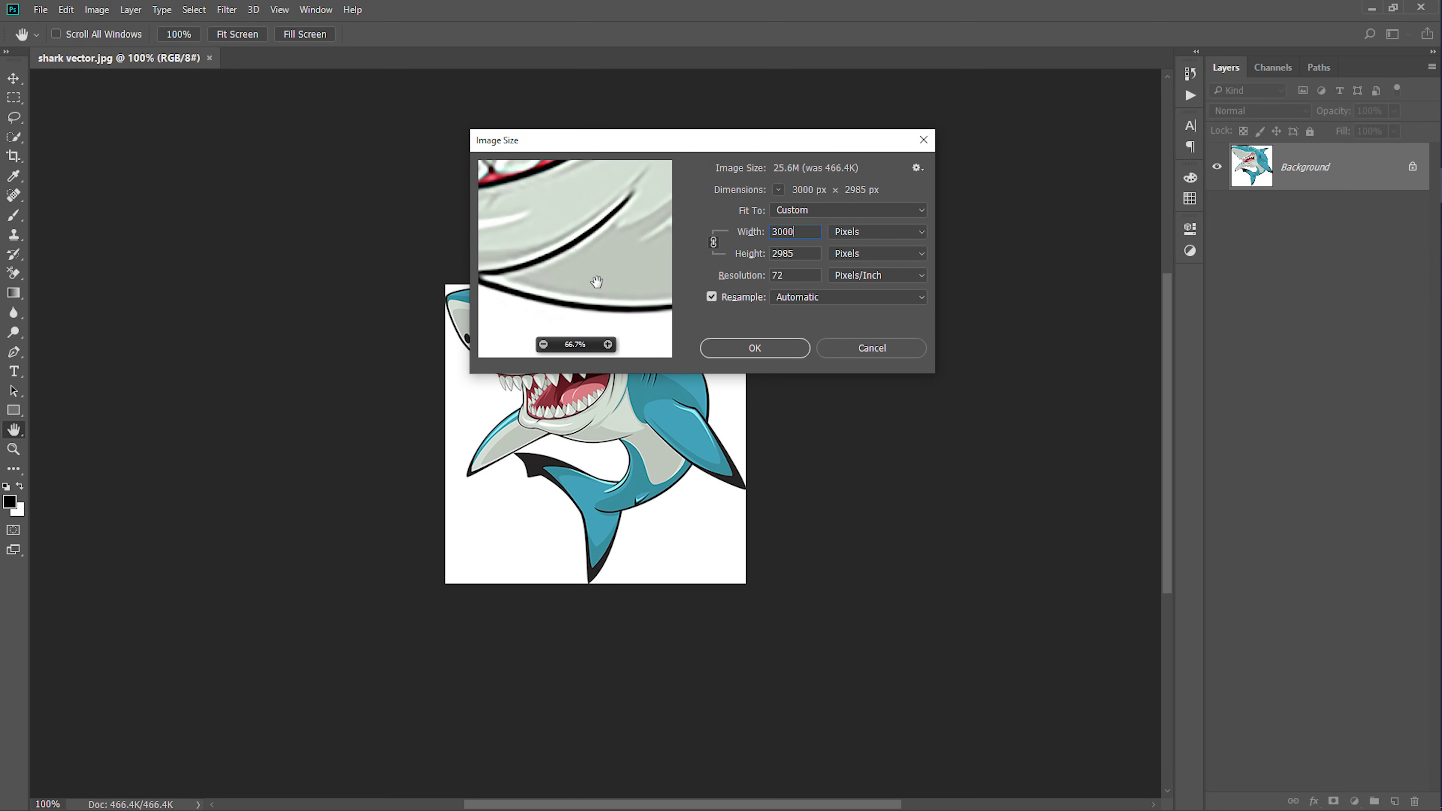
pyautogui.click(608, 344)
pyautogui.moveTo(578, 238); pyautogui.dragTo(612, 276)
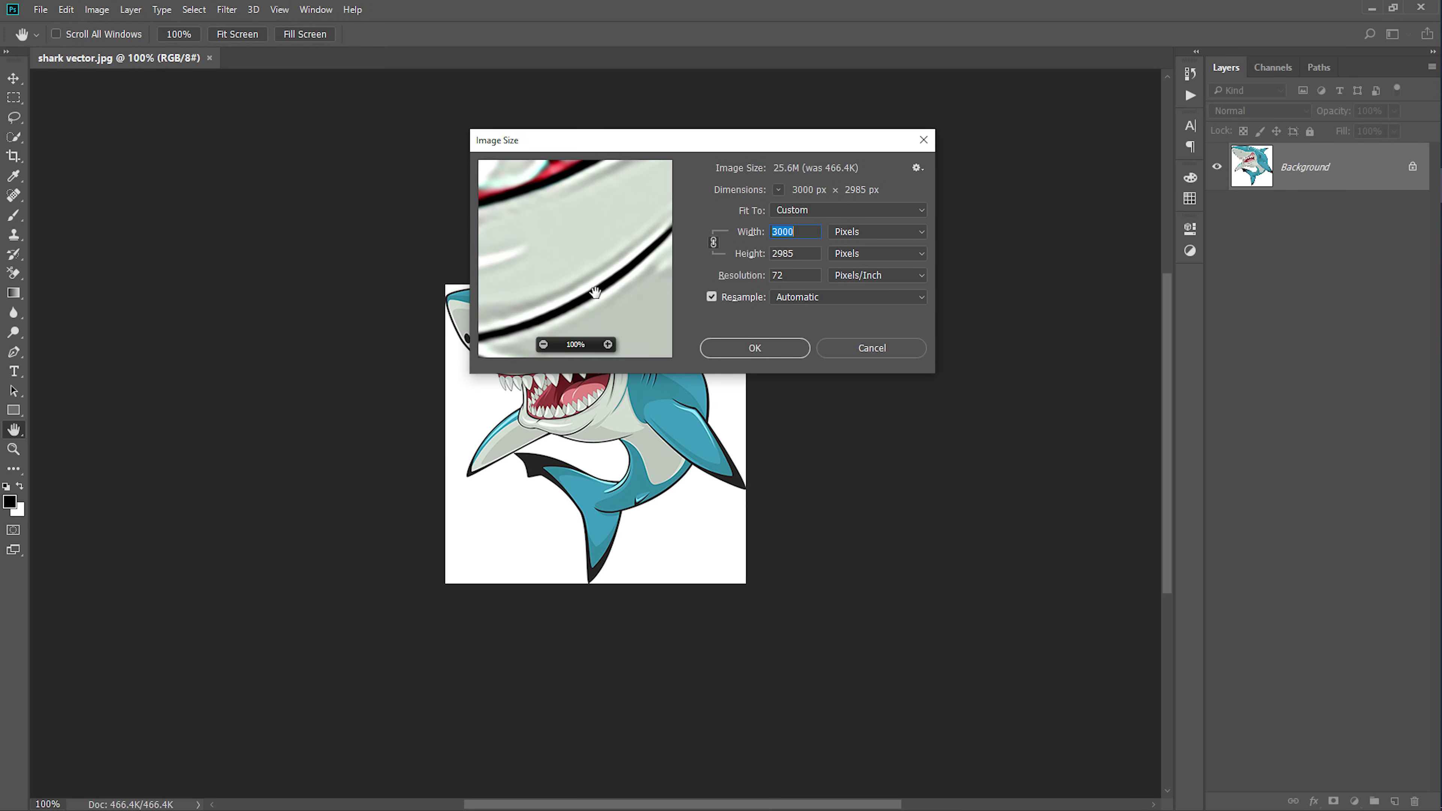
pyautogui.moveTo(566, 209); pyautogui.dragTo(521, 243)
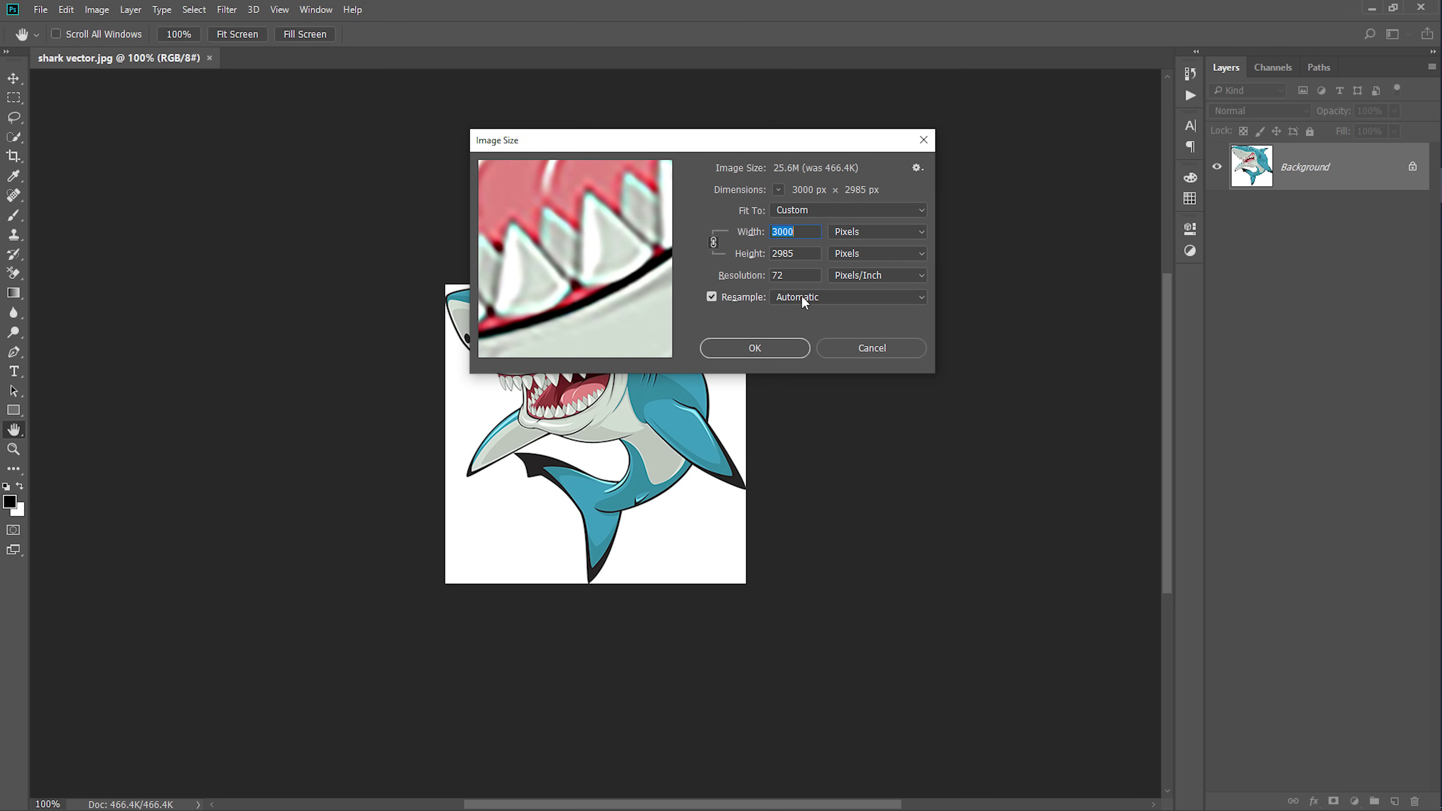
pyautogui.hotkey('alt', '2')
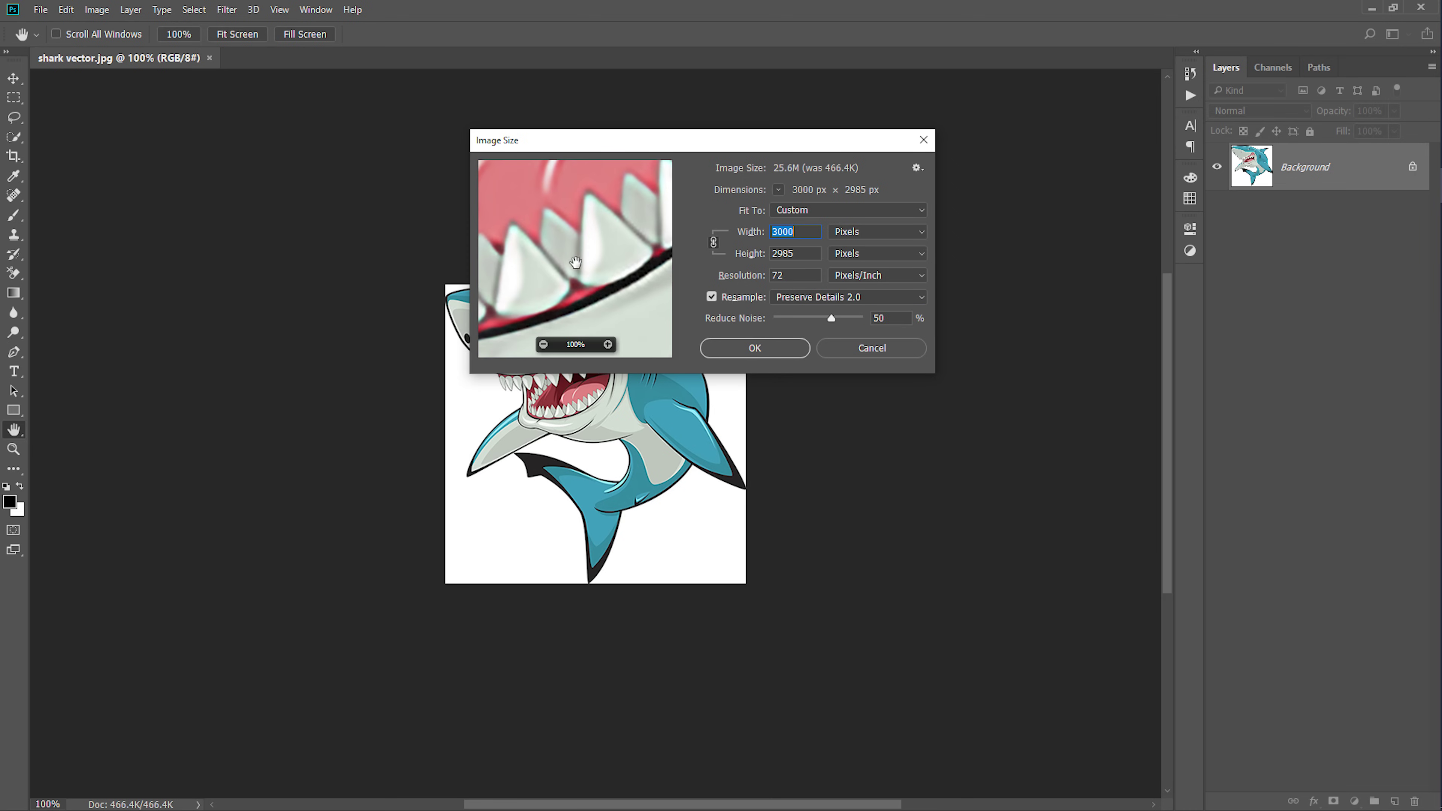
pyautogui.moveTo(575, 258)
pyautogui.moveTo(618, 322); pyautogui.dragTo(596, 250)
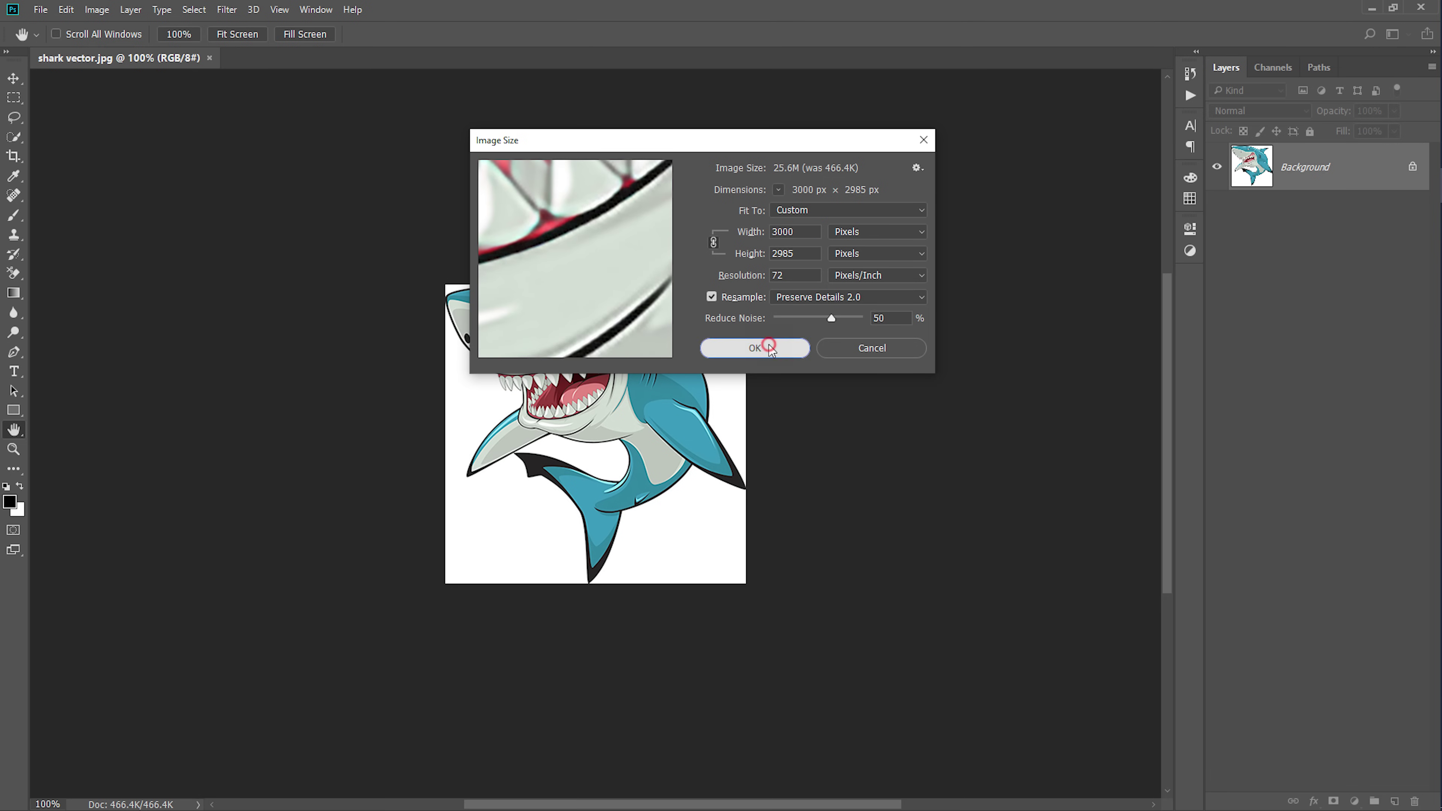
pyautogui.click(755, 348)
# Check the upscaled shark at 100% and duplicate the Background onto Layer 1
pyautogui.scroll(-2, 692, 280)
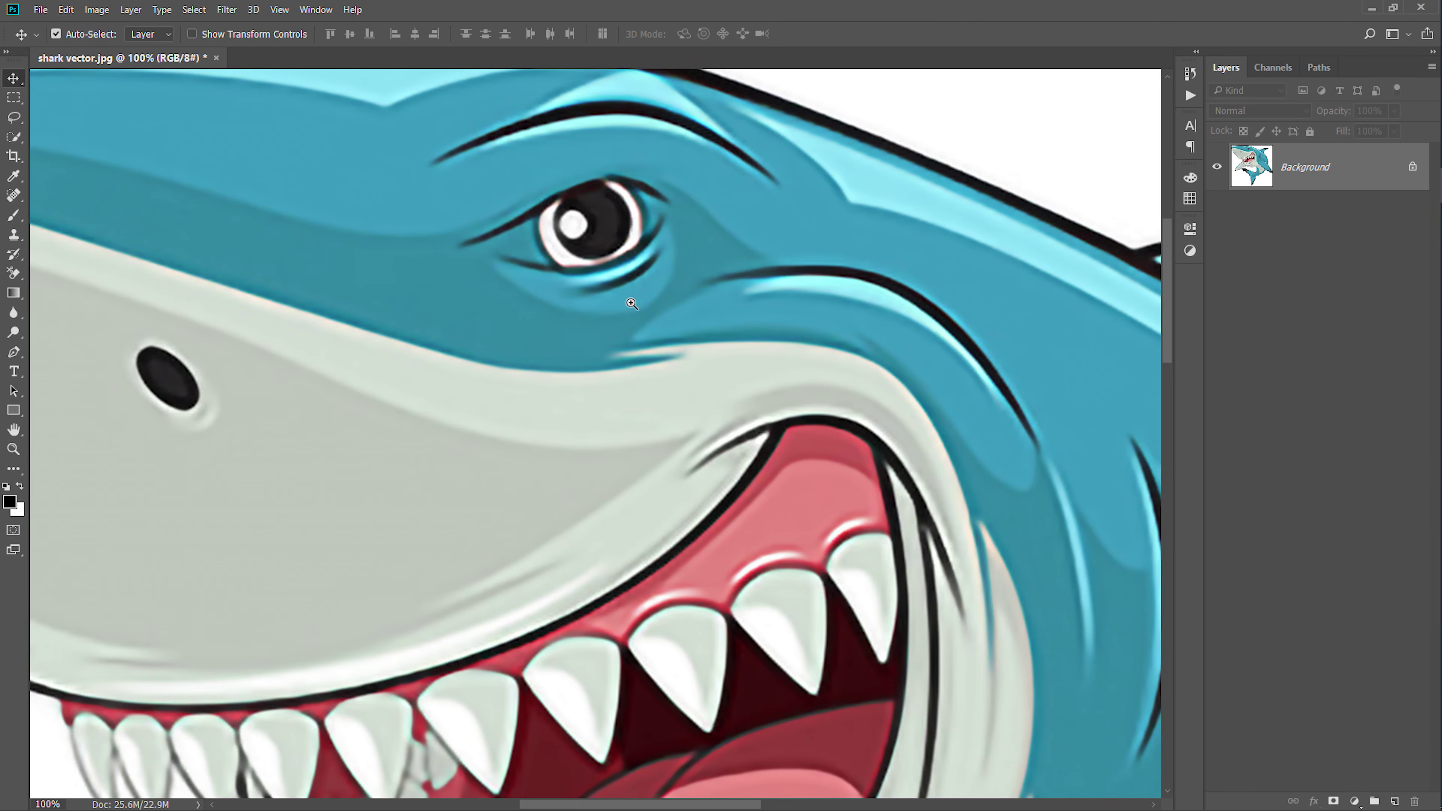
pyautogui.scroll(-1, 632, 299)
pyautogui.rightClick(632, 300)
pyautogui.click(689, 327)
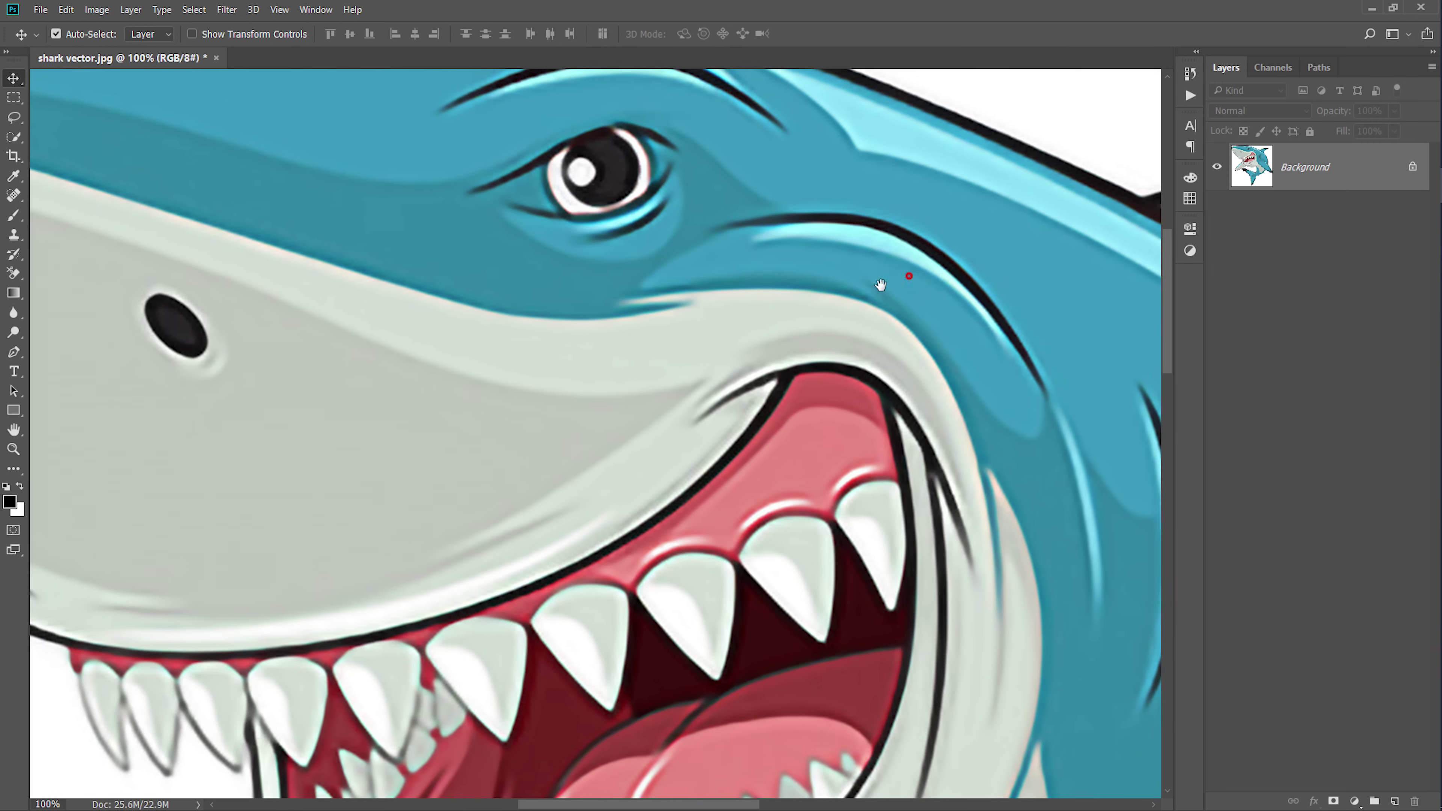
pyautogui.moveTo(878, 283); pyautogui.dragTo(640, 364)
pyautogui.moveTo(603, 500); pyautogui.dragTo(657, 345)
pyautogui.scroll(-1, 657, 346)
pyautogui.scroll(-2, 640, 311)
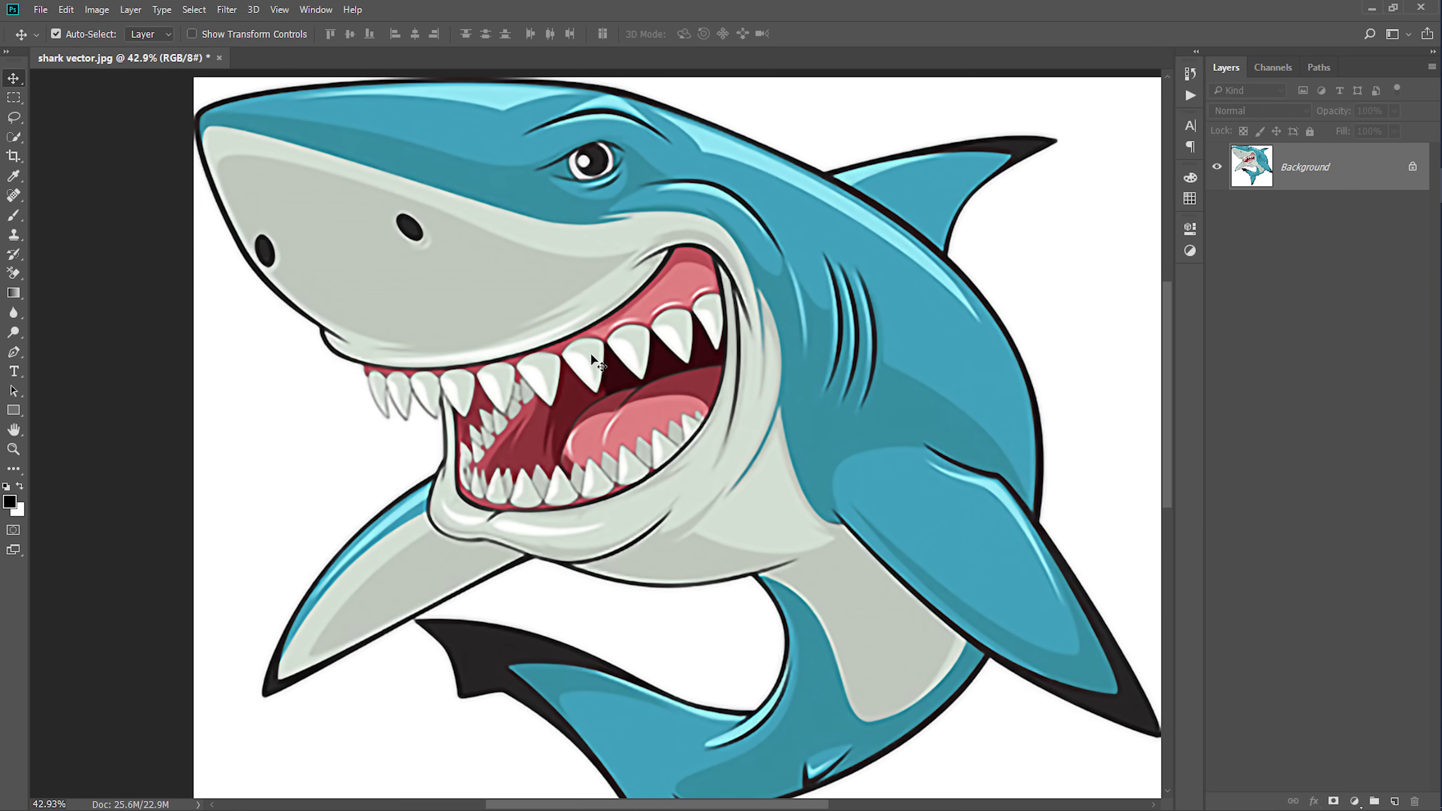
pyautogui.hotkey('ctrl', 'j')
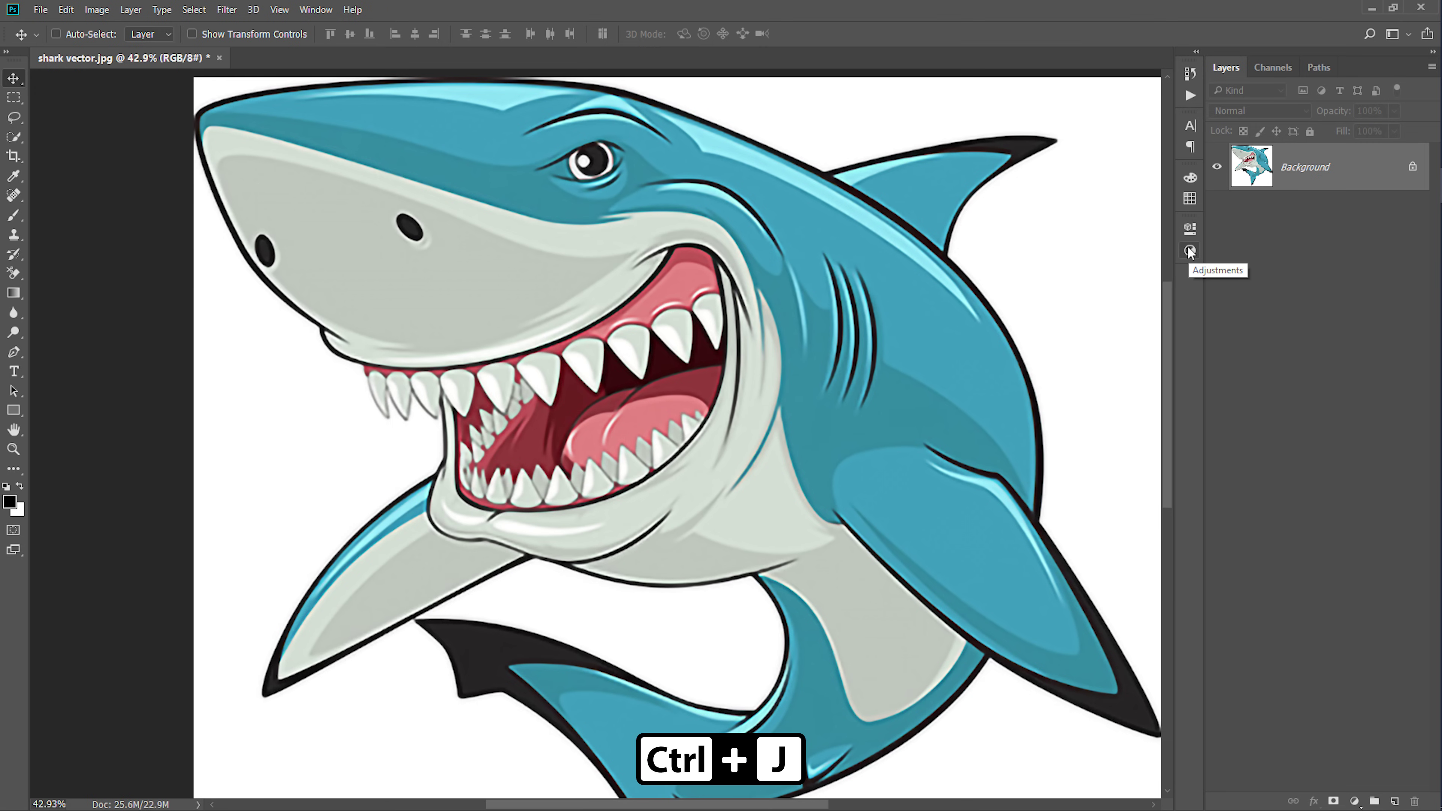
pyautogui.click(219, 12)
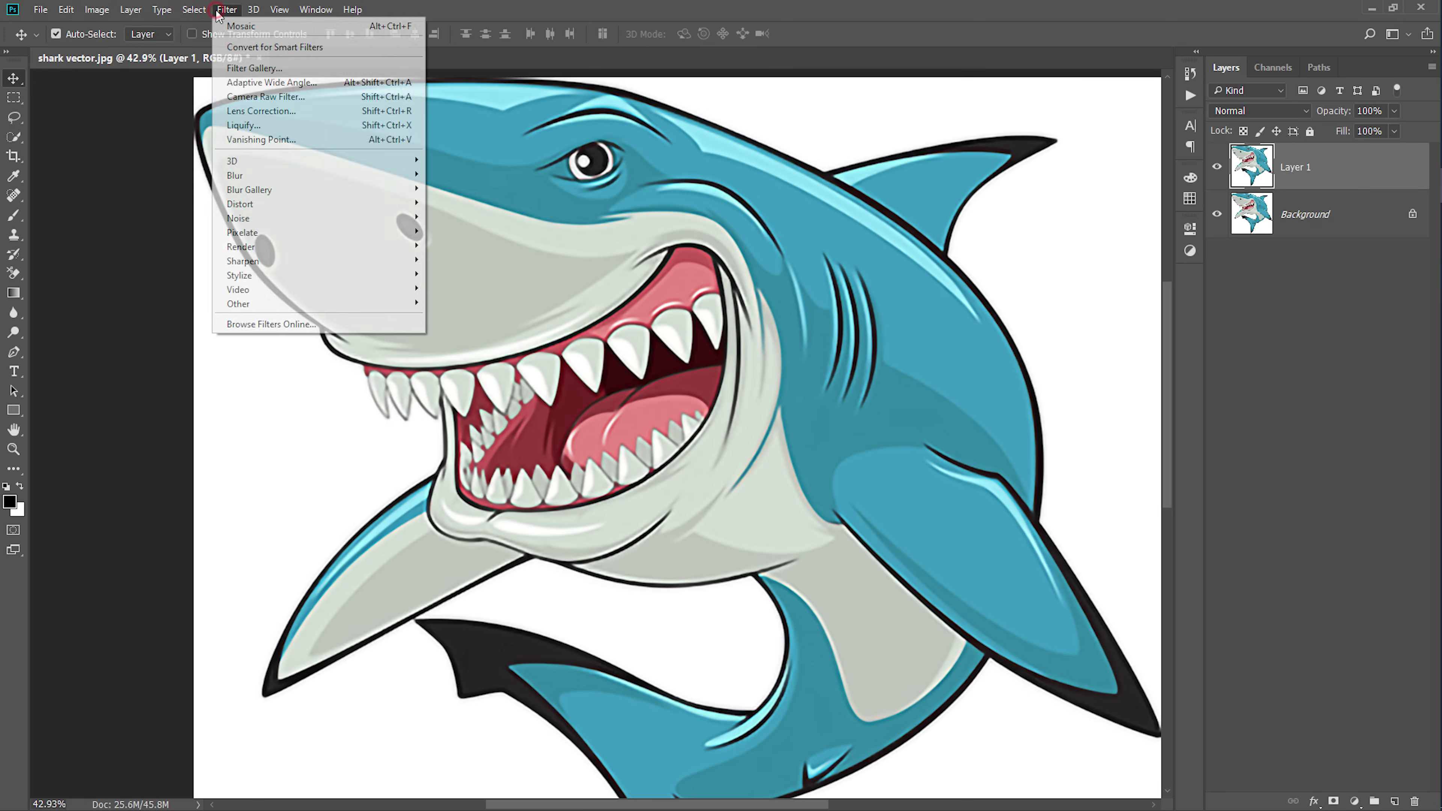
# Apply a Dry Brush filter with brush size 5, detail 10 and texture 1 to Layer 1
pyautogui.click(245, 67)
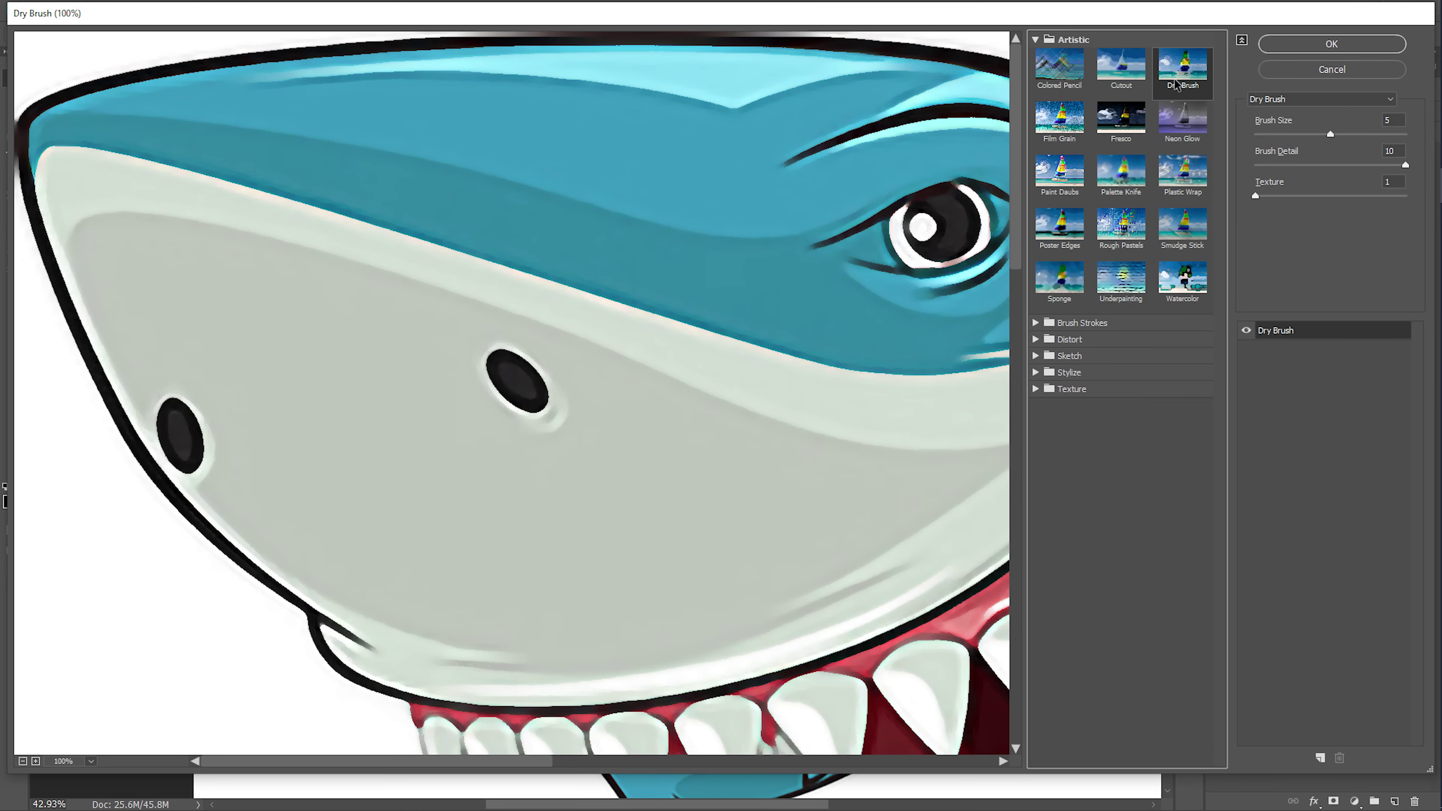
pyautogui.moveTo(875, 128)
pyautogui.mouseDown()
pyautogui.moveTo(646, 214)
pyautogui.moveTo(700, 146)
pyautogui.mouseUp()
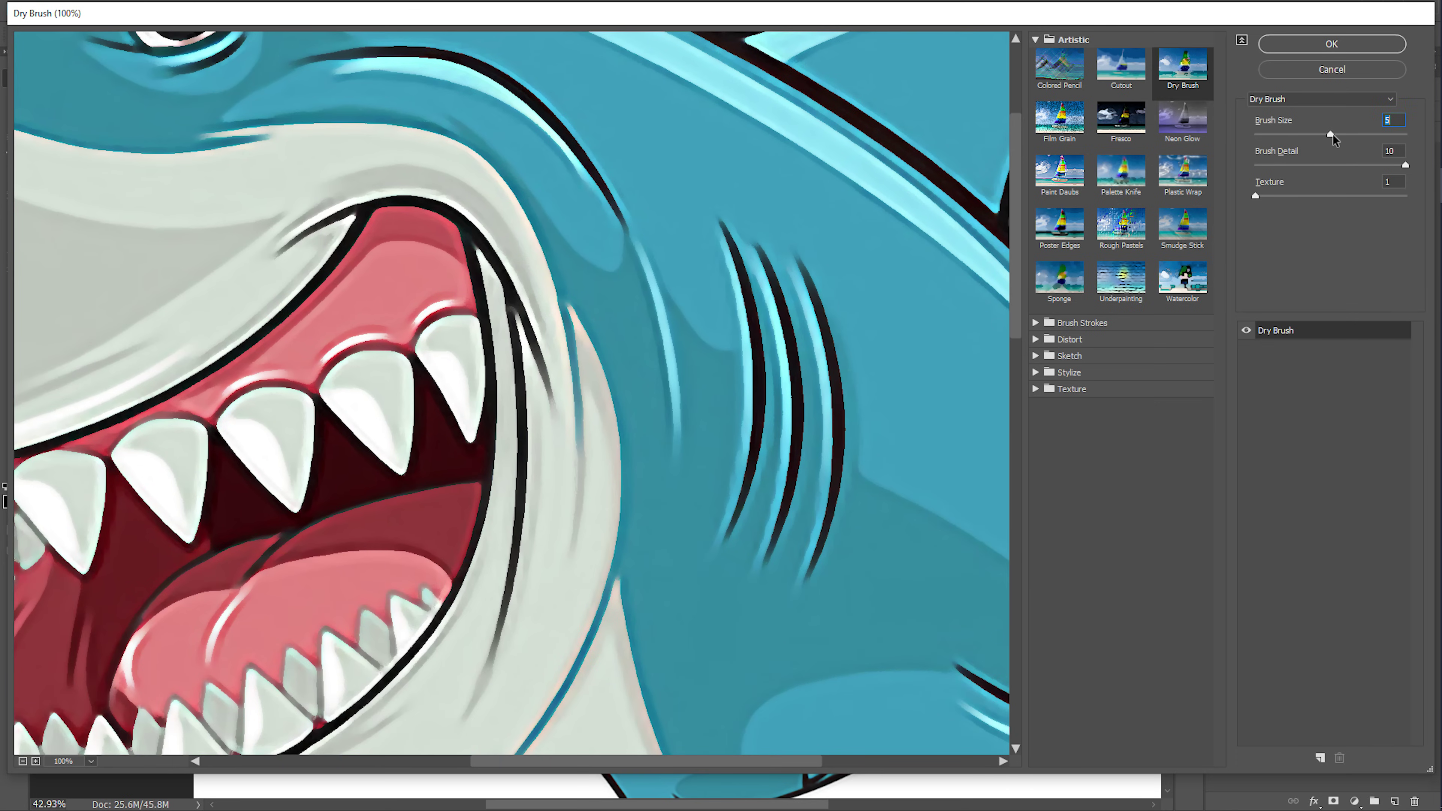
pyautogui.moveTo(1331, 136)
pyautogui.mouseDown()
pyautogui.moveTo(1280, 134)
pyautogui.moveTo(1431, 136)
pyautogui.mouseUp()
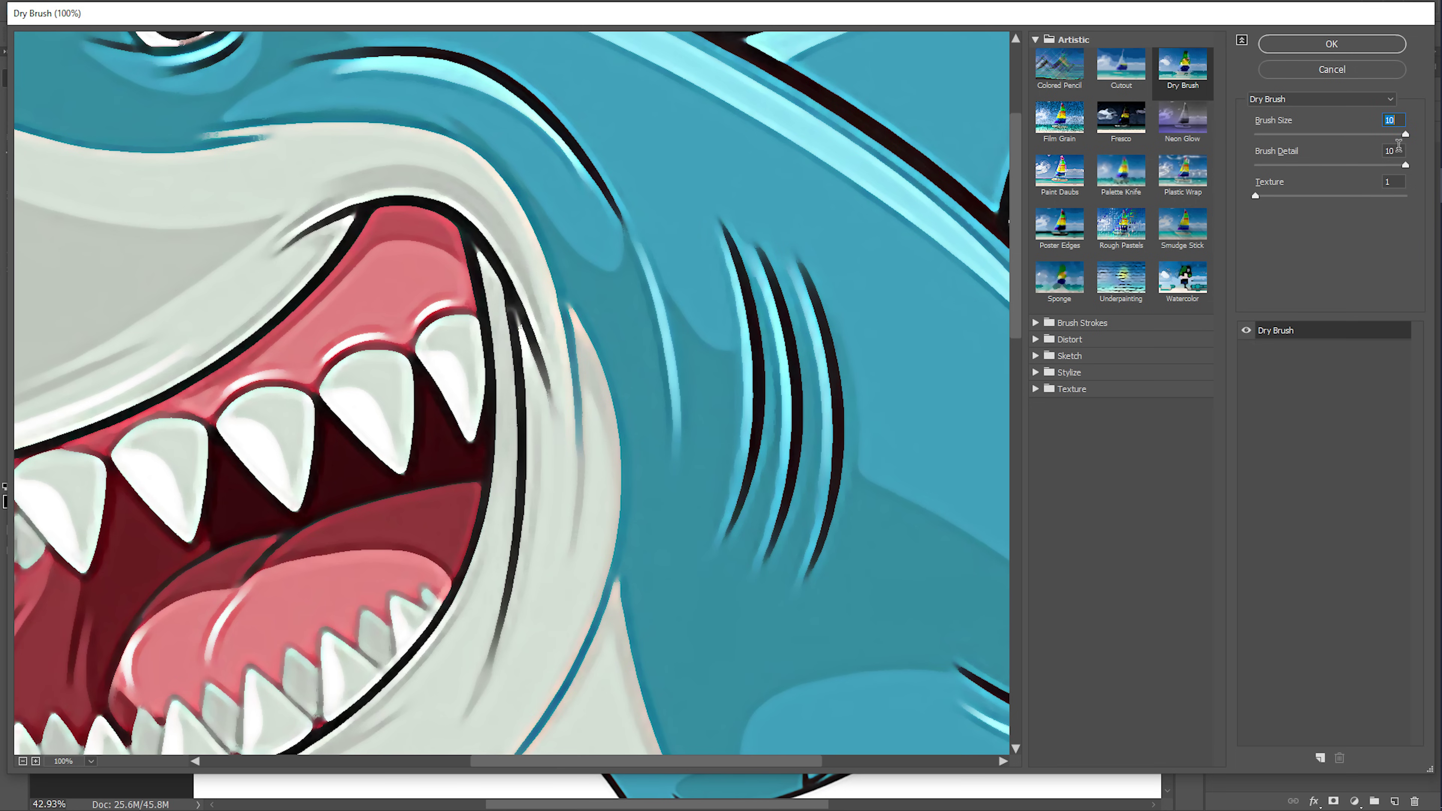
pyautogui.moveTo(1406, 134); pyautogui.dragTo(1324, 135)
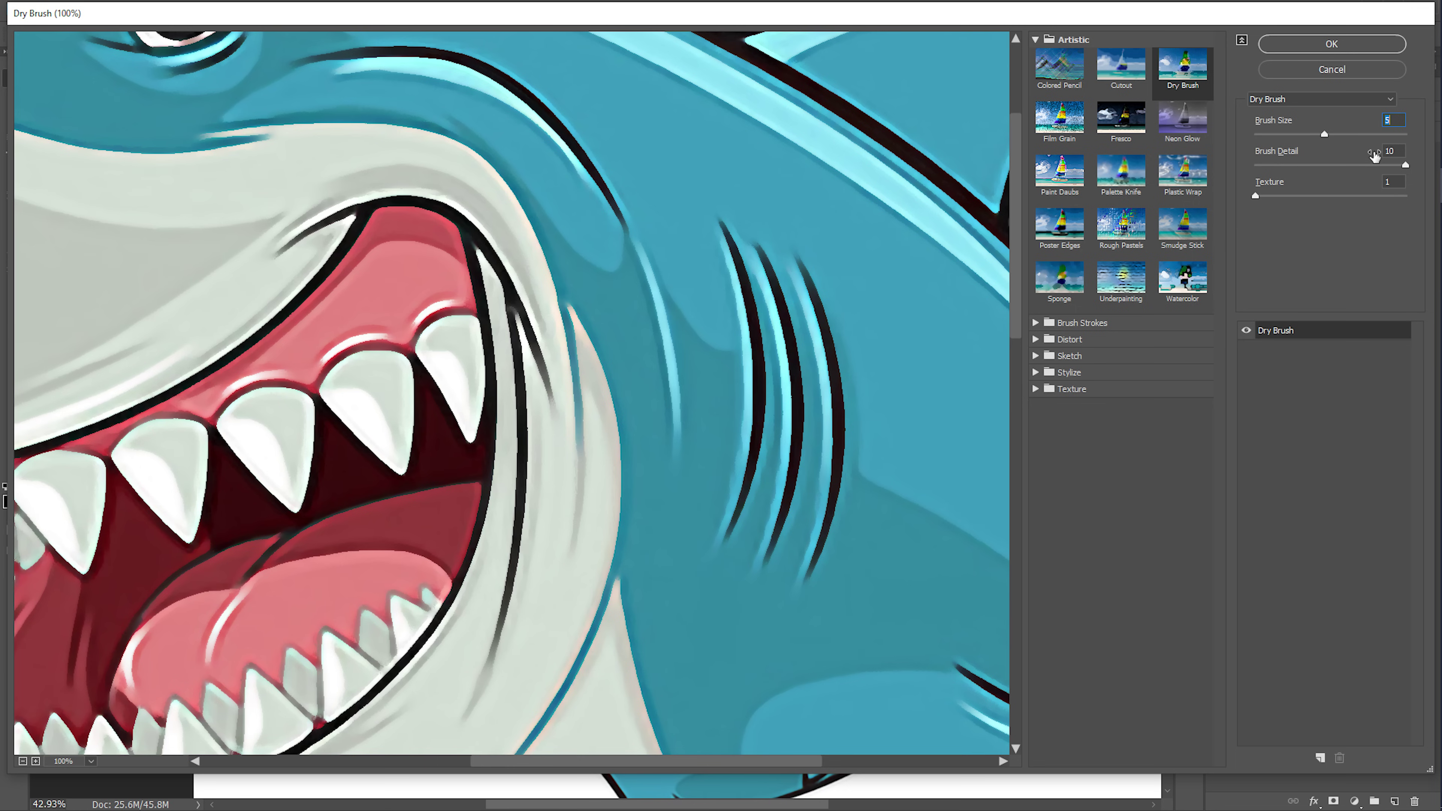
pyautogui.moveTo(1405, 165)
pyautogui.mouseDown()
pyautogui.moveTo(1376, 165)
pyautogui.moveTo(1423, 168)
pyautogui.mouseUp()
pyautogui.moveTo(356, 471)
pyautogui.mouseDown()
pyautogui.moveTo(698, 358)
pyautogui.moveTo(925, 262)
pyautogui.mouseUp()
pyautogui.moveTo(278, 415); pyautogui.dragTo(347, 307)
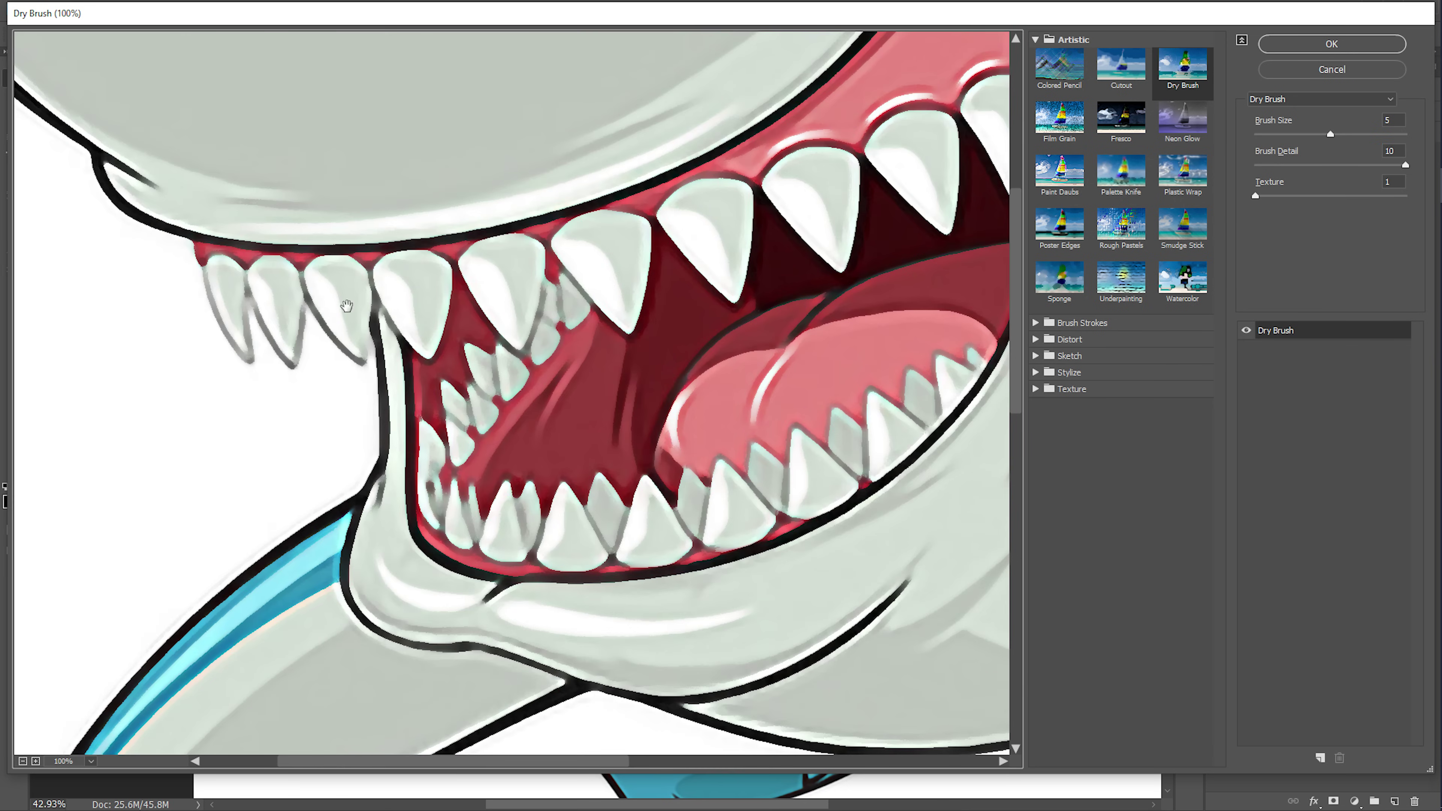
pyautogui.moveTo(676, 242); pyautogui.dragTo(523, 321)
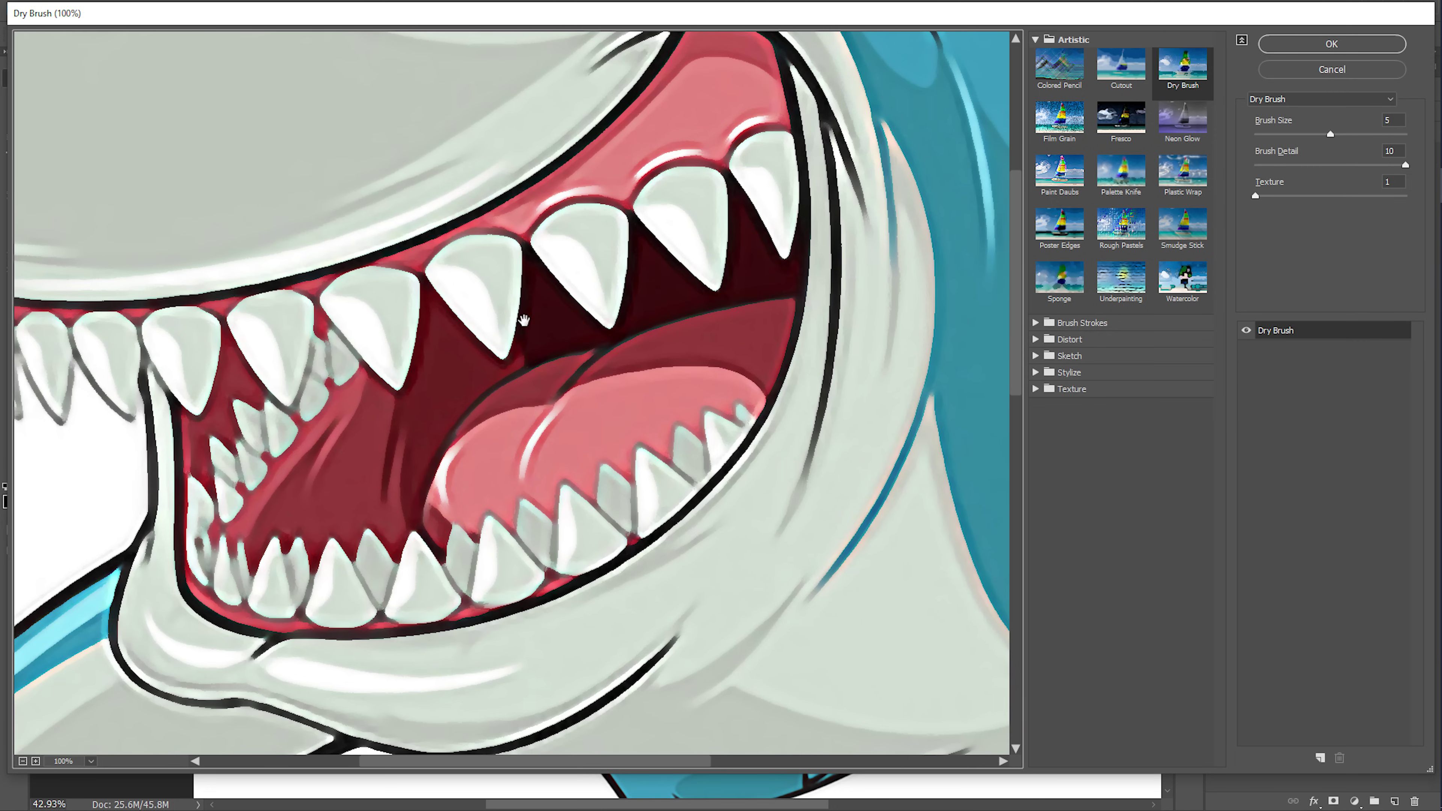
pyautogui.click(1337, 45)
# At 100%, toggle the Dry Brush layer on and off to compare it with the original
pyautogui.rightClick(637, 371)
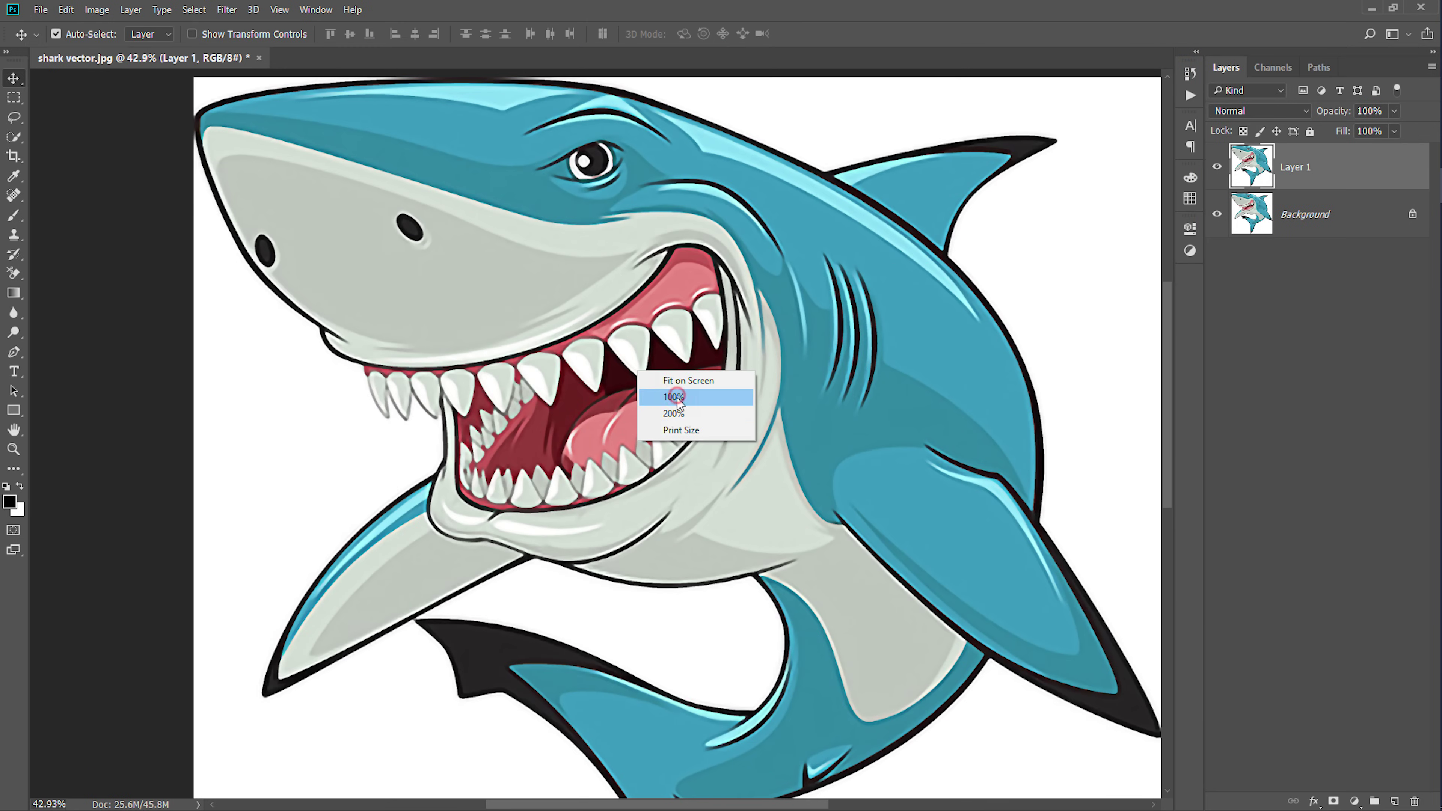
pyautogui.click(674, 413)
pyautogui.rightClick(670, 359)
pyautogui.click(711, 386)
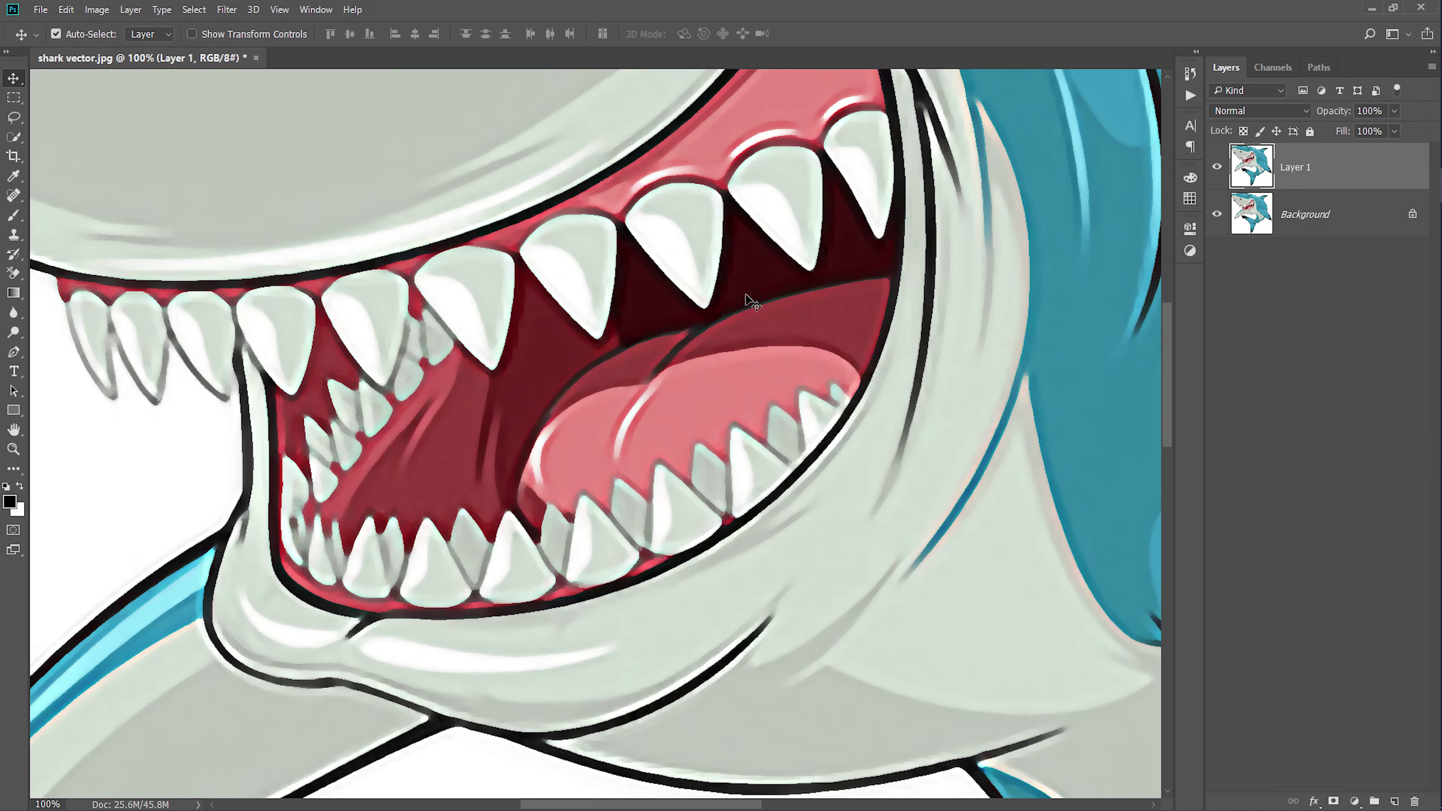
pyautogui.click(1217, 167)
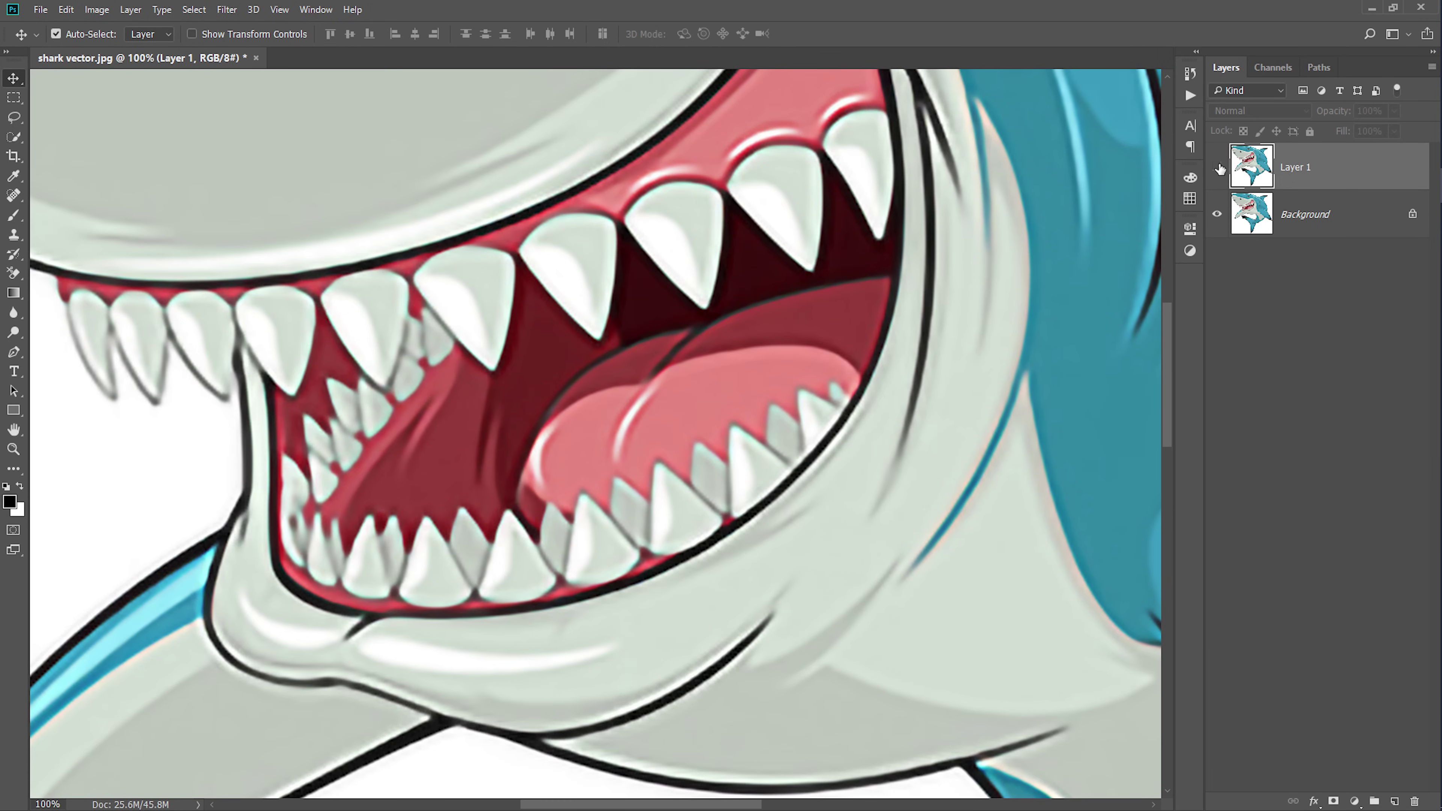
pyautogui.click(1218, 166)
pyautogui.click(1218, 166)
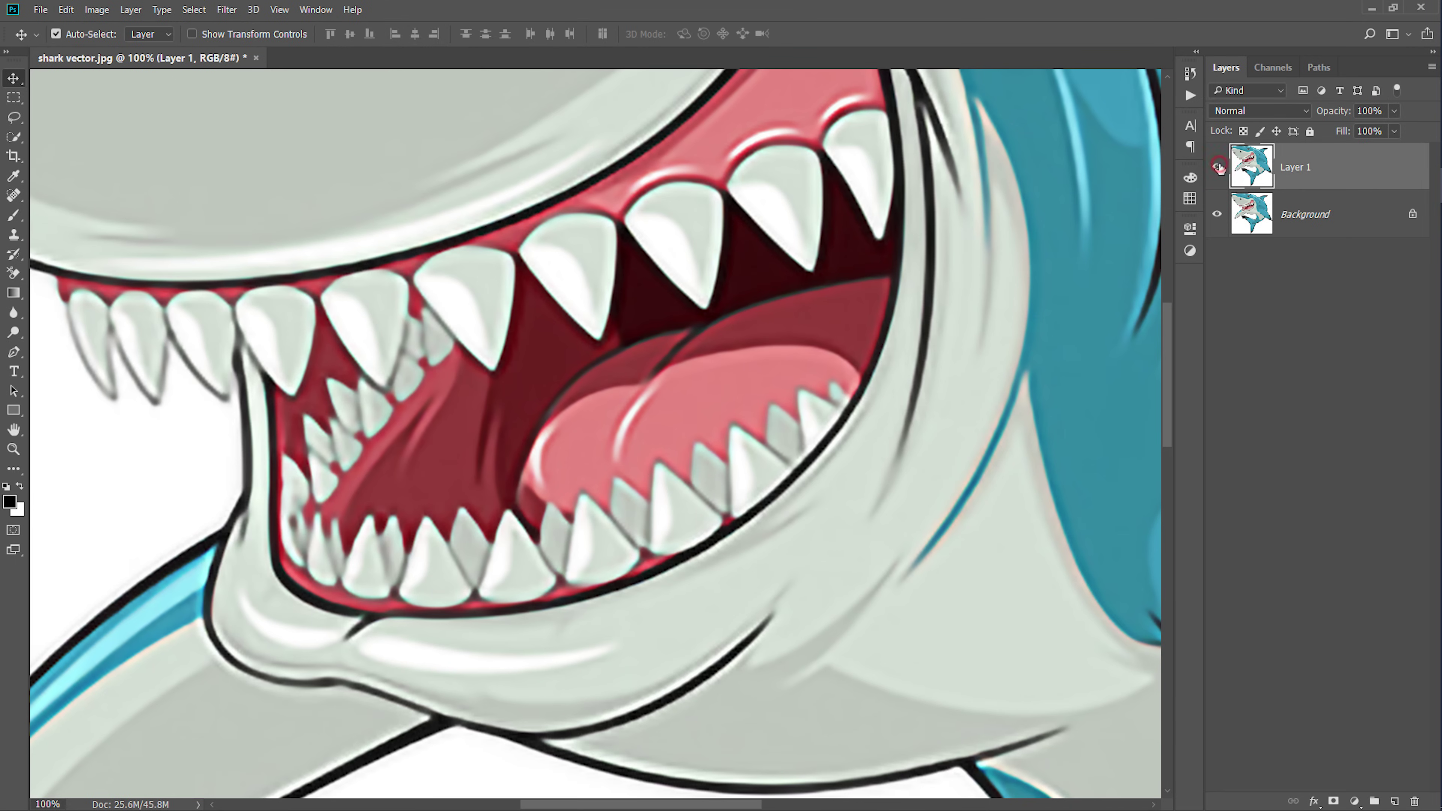
pyautogui.click(1218, 166)
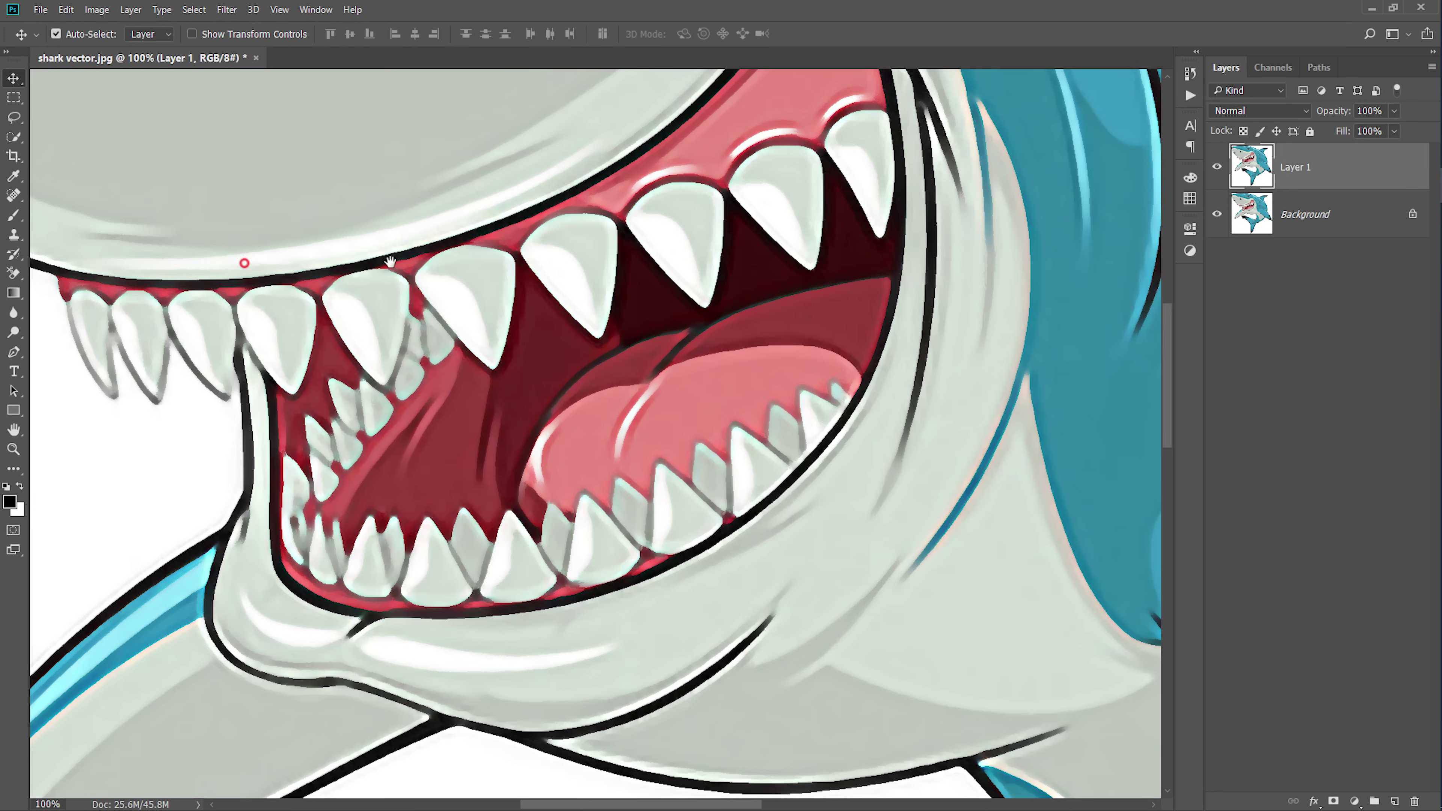
pyautogui.moveTo(232, 313)
pyautogui.mouseDown()
pyautogui.moveTo(695, 345)
pyautogui.moveTo(537, 184)
pyautogui.moveTo(560, 318)
pyautogui.moveTo(657, 301)
pyautogui.moveTo(486, 330)
pyautogui.mouseUp()
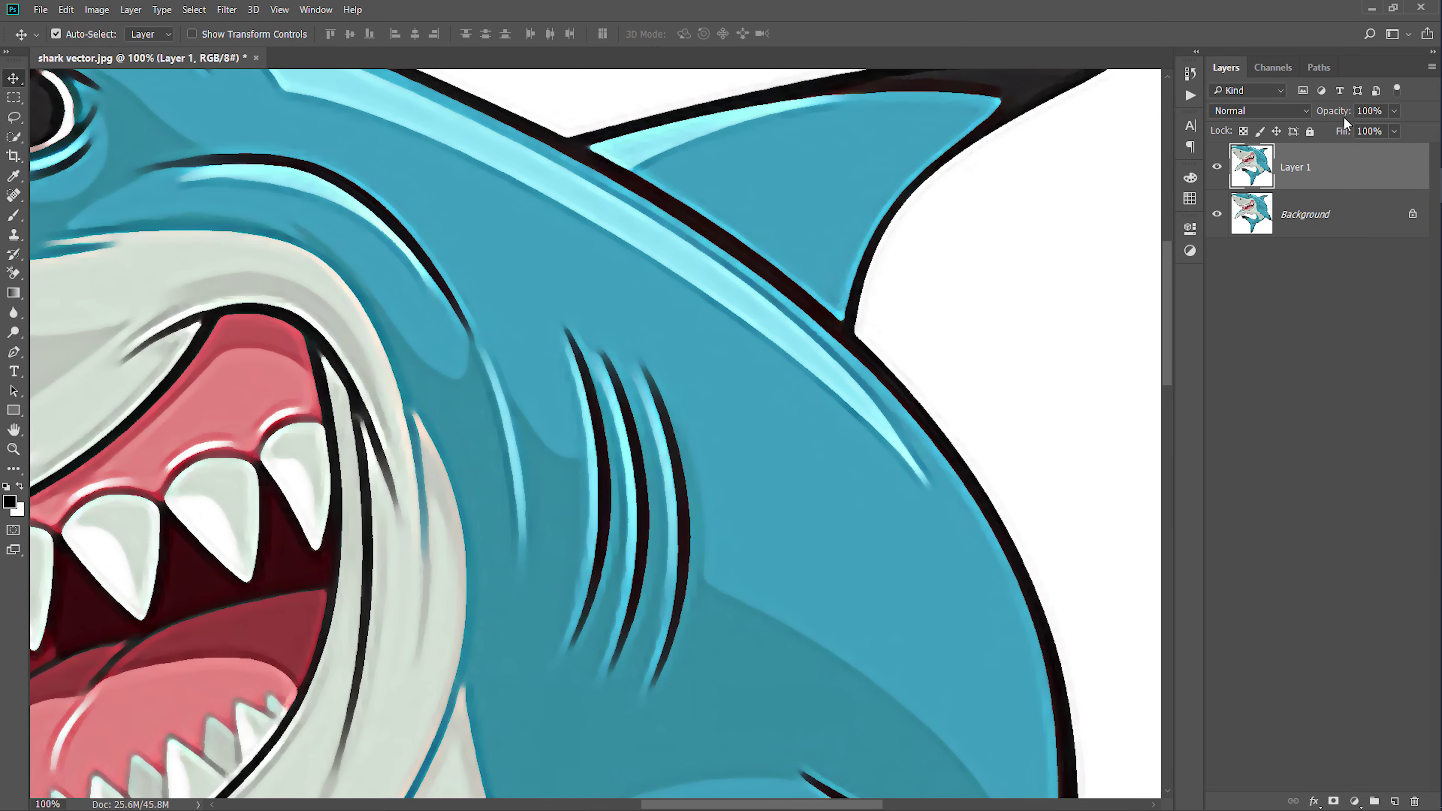
# Lower the Dry Brush layer to 56% opacity and merge it with the Background
pyautogui.moveTo(1336, 112); pyautogui.dragTo(1304, 116)
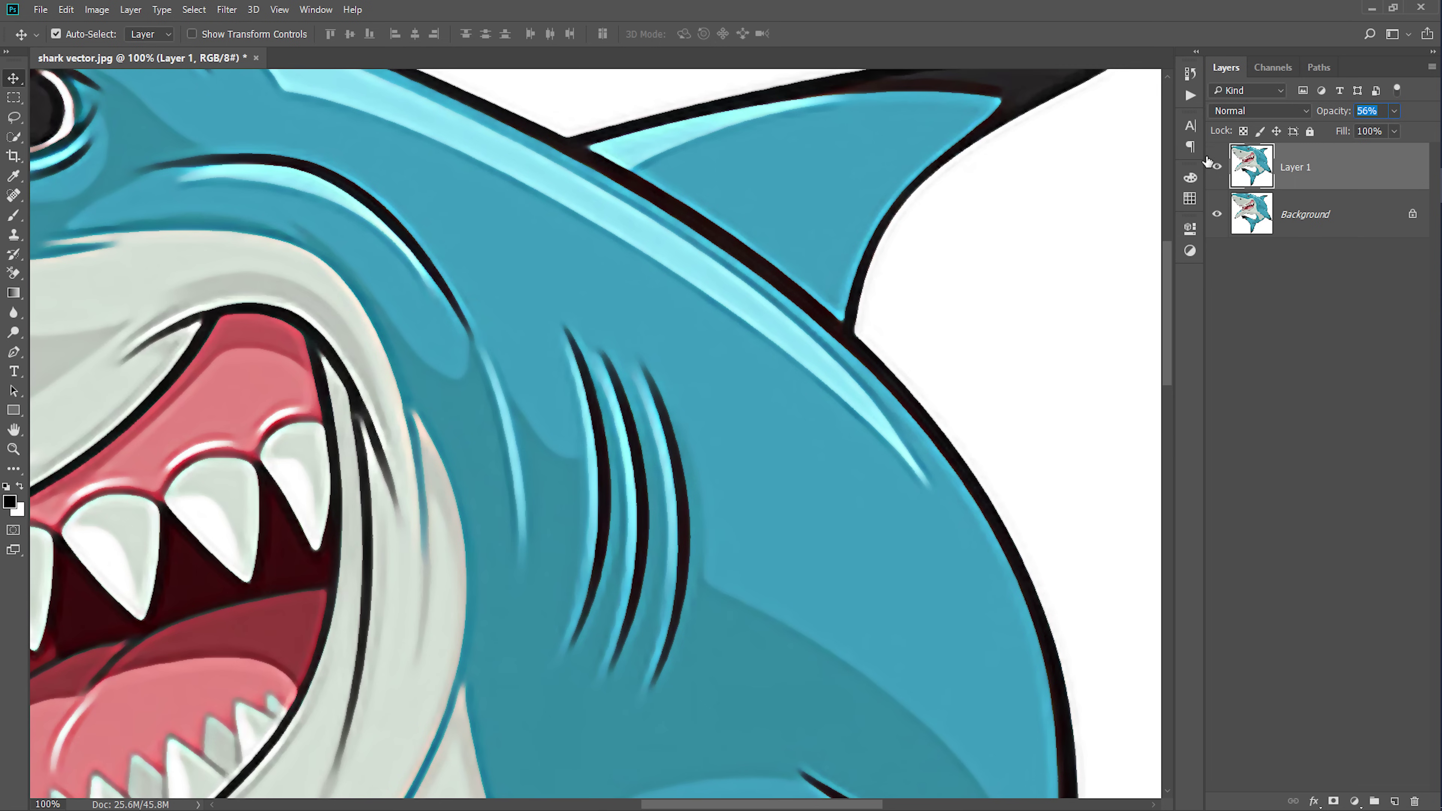
pyautogui.click(1342, 307)
pyautogui.click(1340, 178)
pyautogui.keyDown('shift'); pyautogui.click(1327, 226); pyautogui.keyUp('shift')
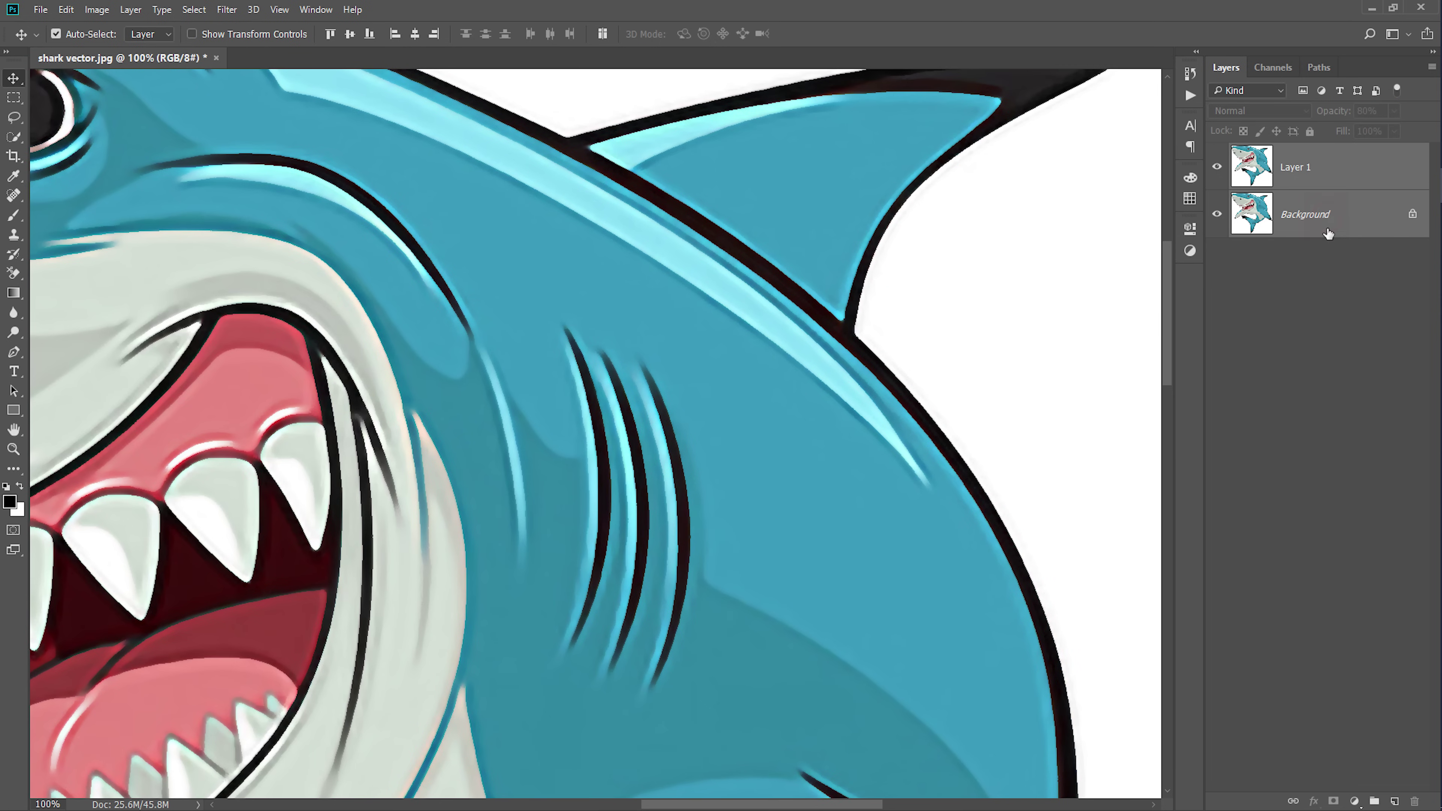
pyautogui.hotkey('ctrl', 'e')
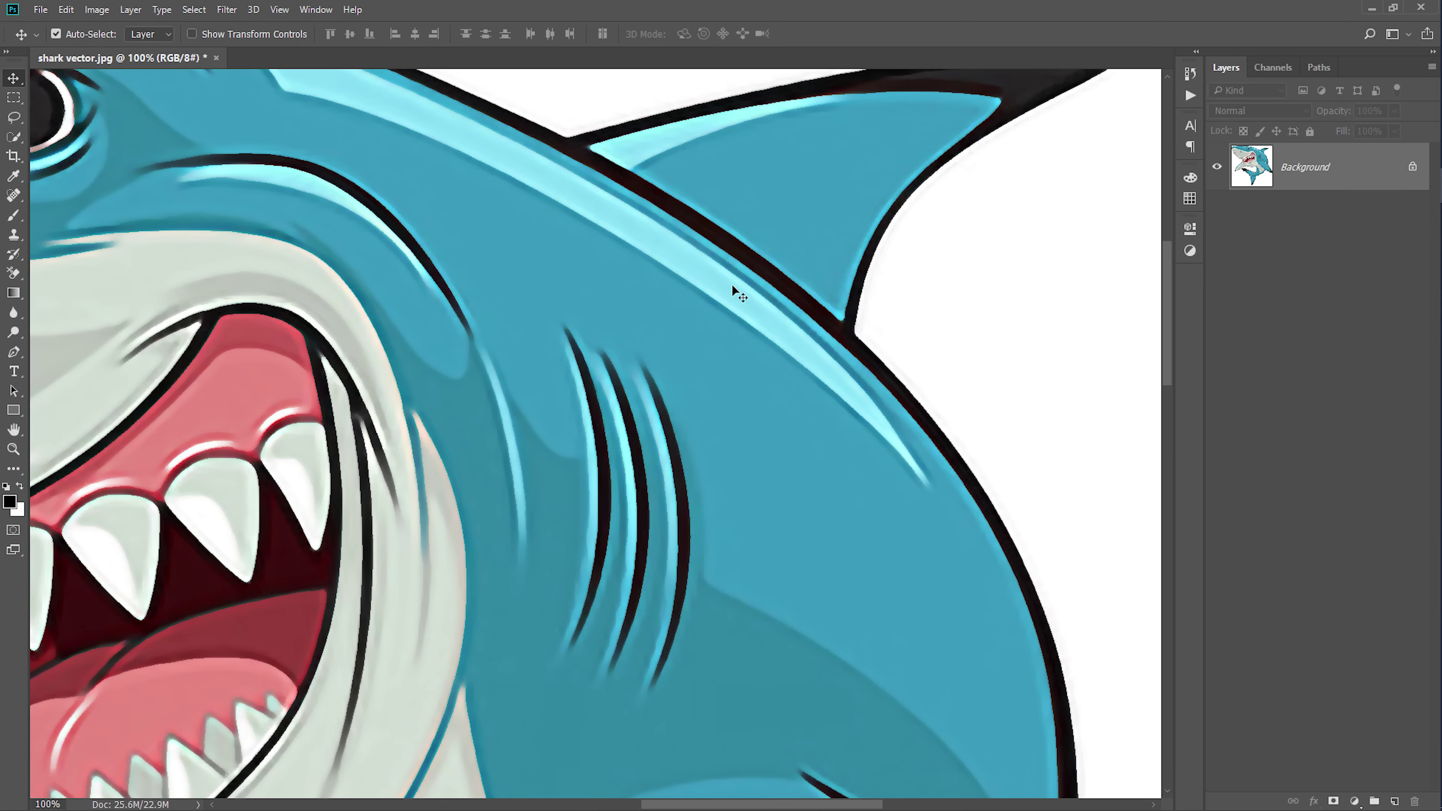